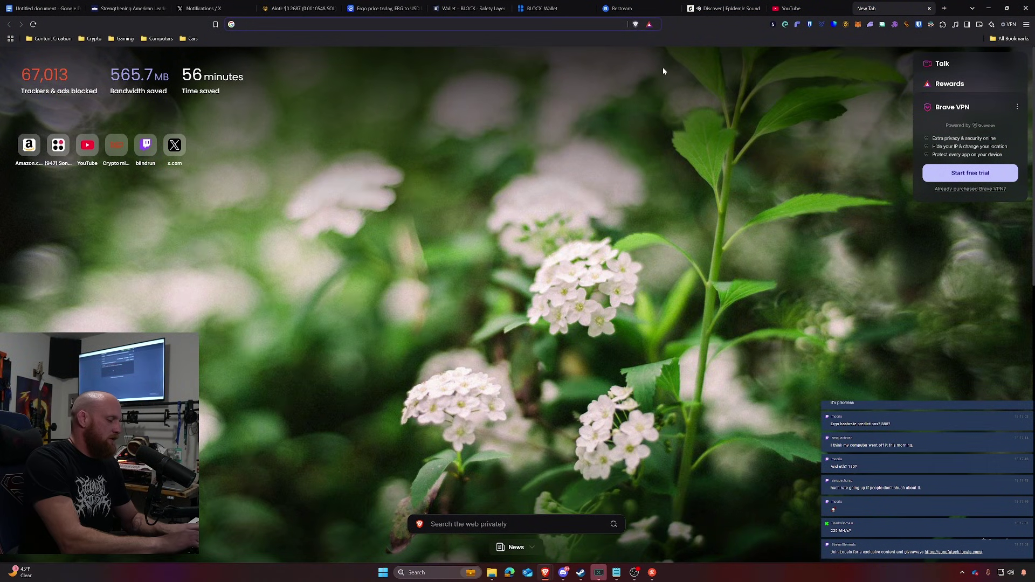
Step: Open calculator.net's Percentage Calculator, then search Google for 'rtx 5090 spec' in a new tab
type("percen")
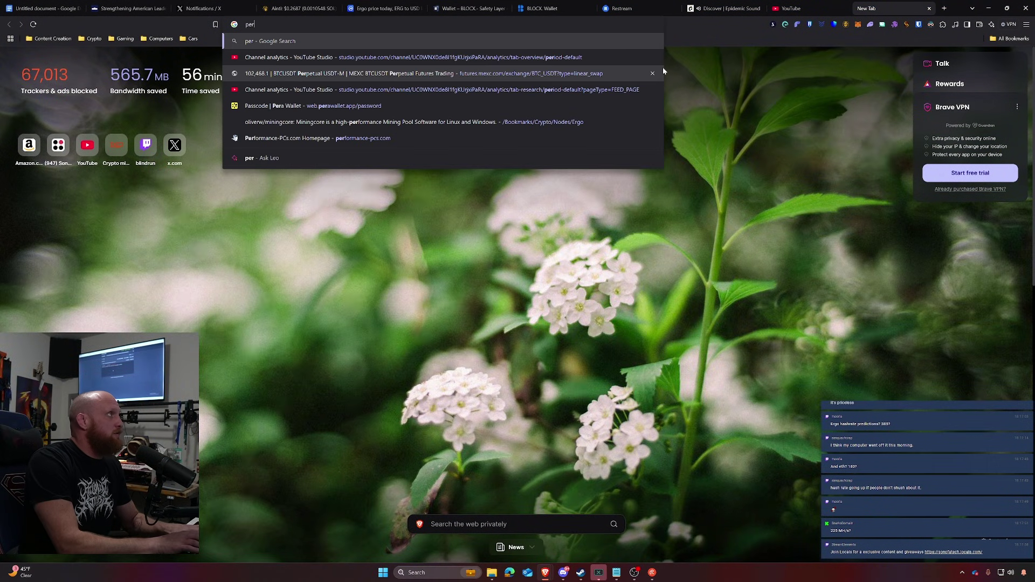
left_click(392, 58)
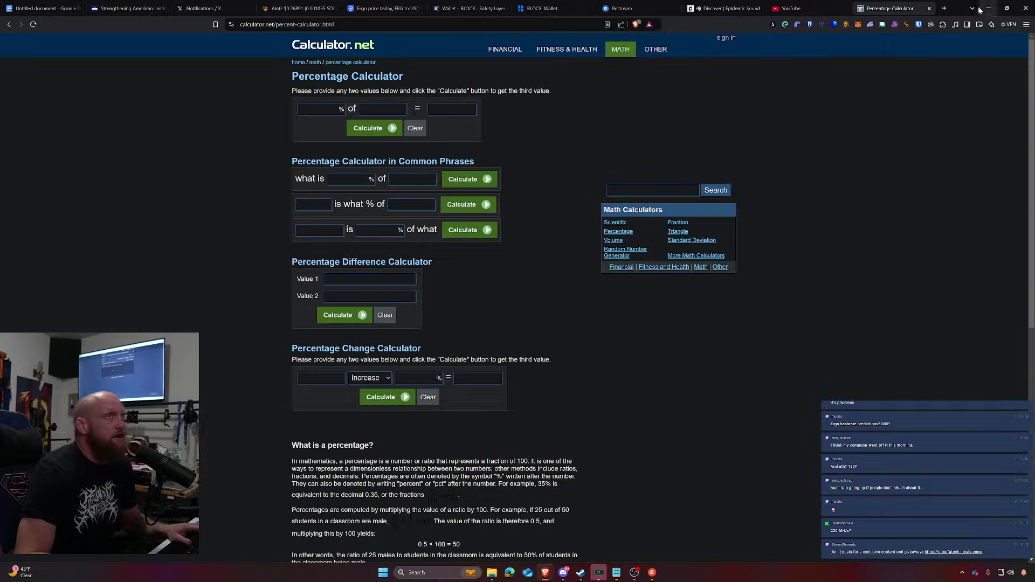
left_click(944, 11)
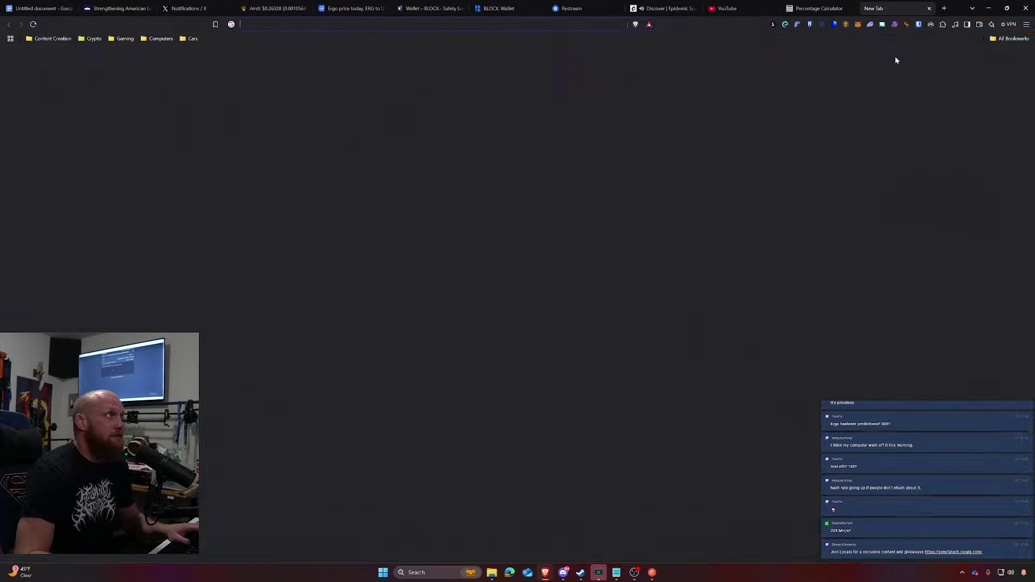
type("rtx 5090")
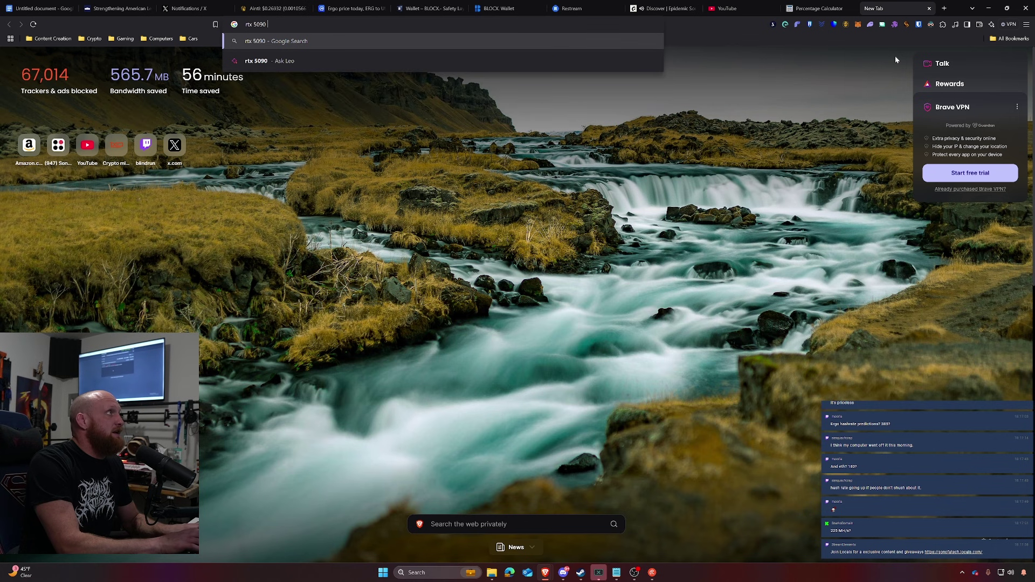
type(" spec")
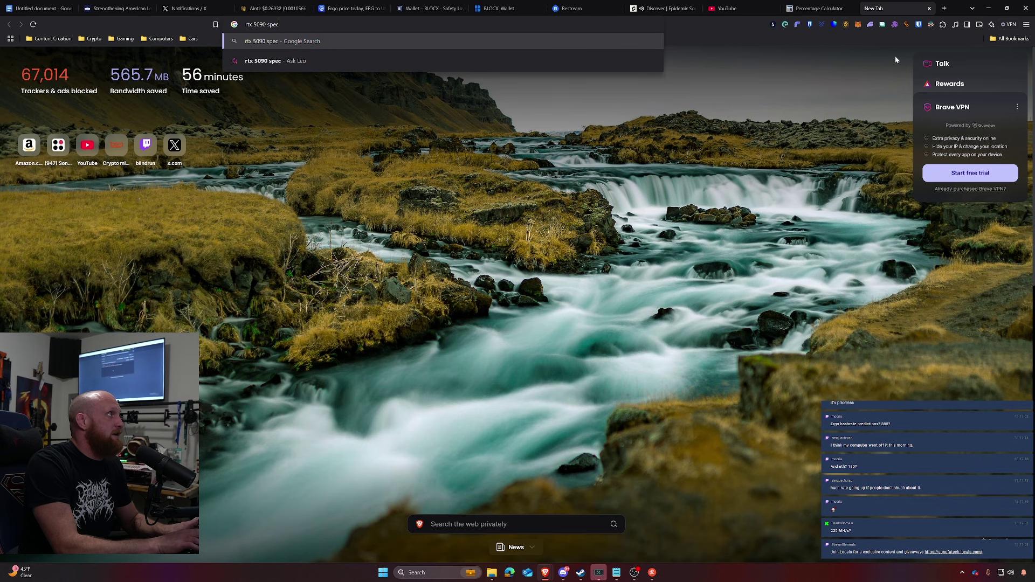
key("Return")
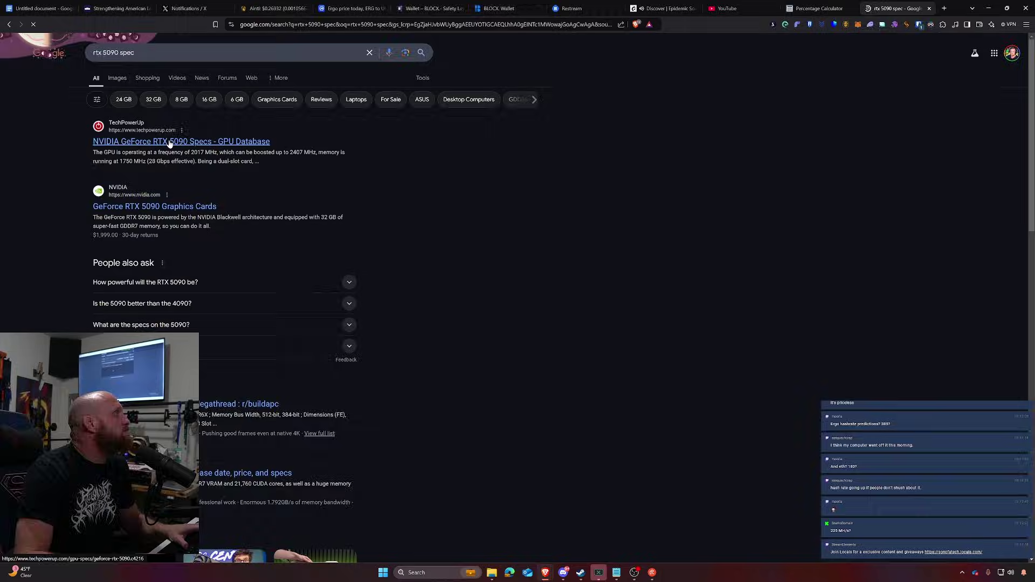
Step: Open TechPowerUp's RTX 5090 spec page and scroll to its 32 GB GDDR7, 1.79 TB/s memory specs
left_click(167, 141)
scroll(486, 224, "down", 5)
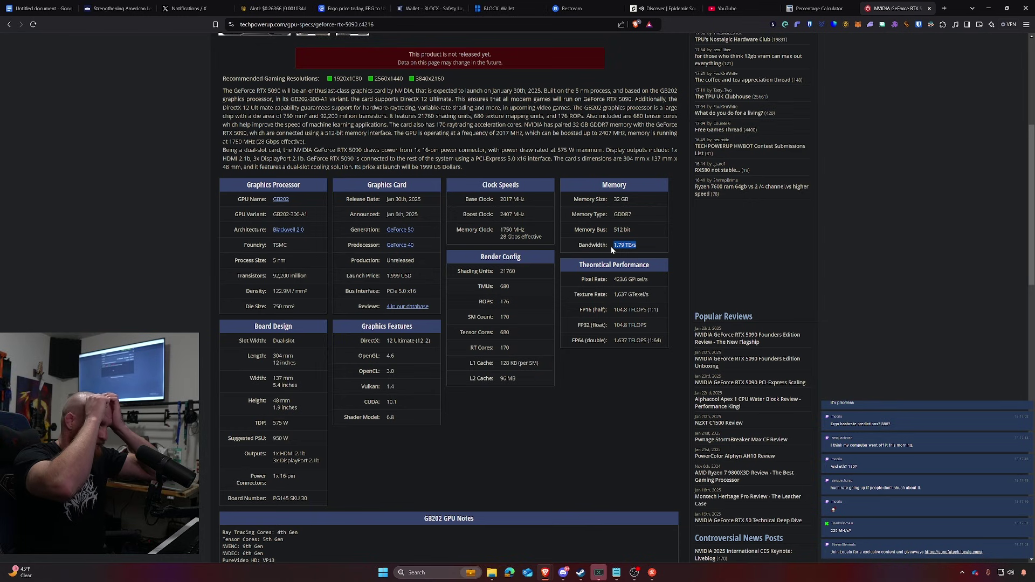
Step: In a new tab, search Google for 'rtx 4090 specs'
left_click(944, 8)
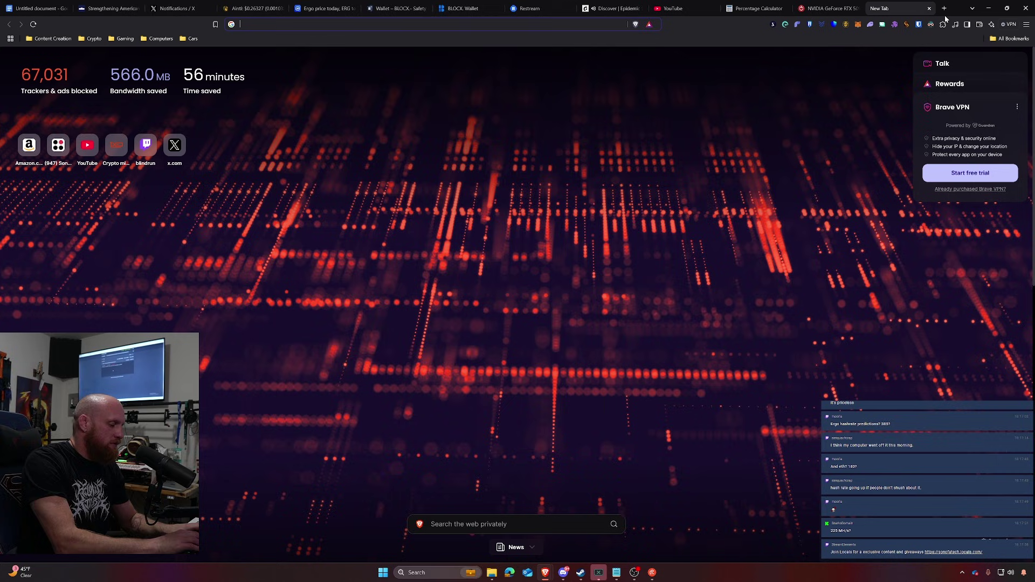
type("rtx 50")
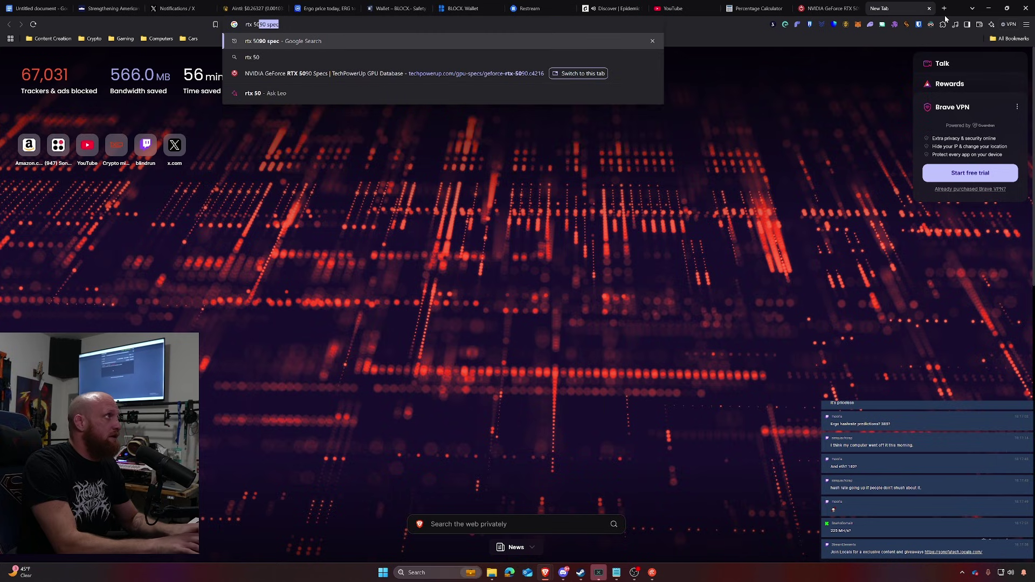
key("BackSpace")
key("BackSpace")
key("BackSpace")
type("4090")
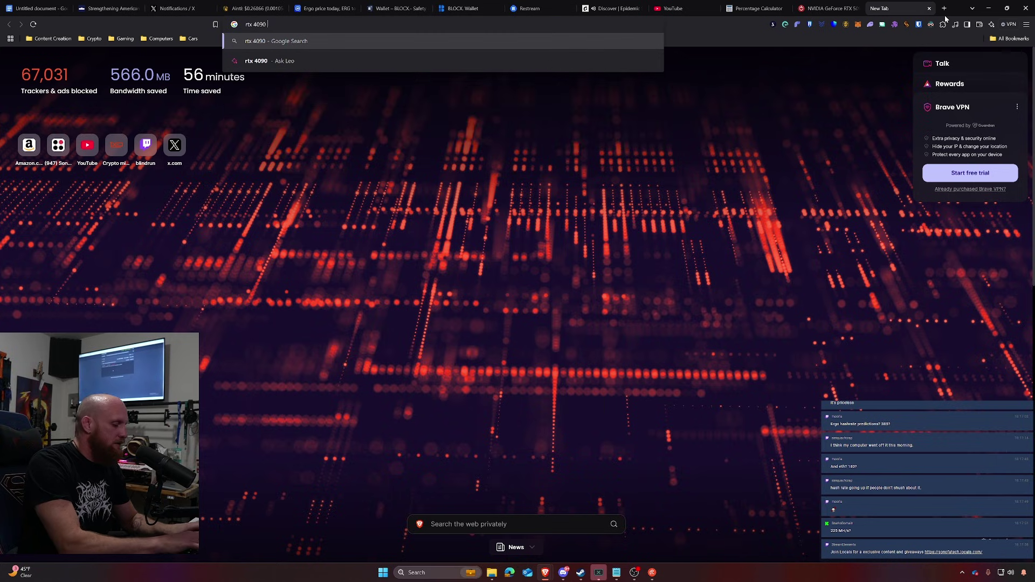
type(" sp")
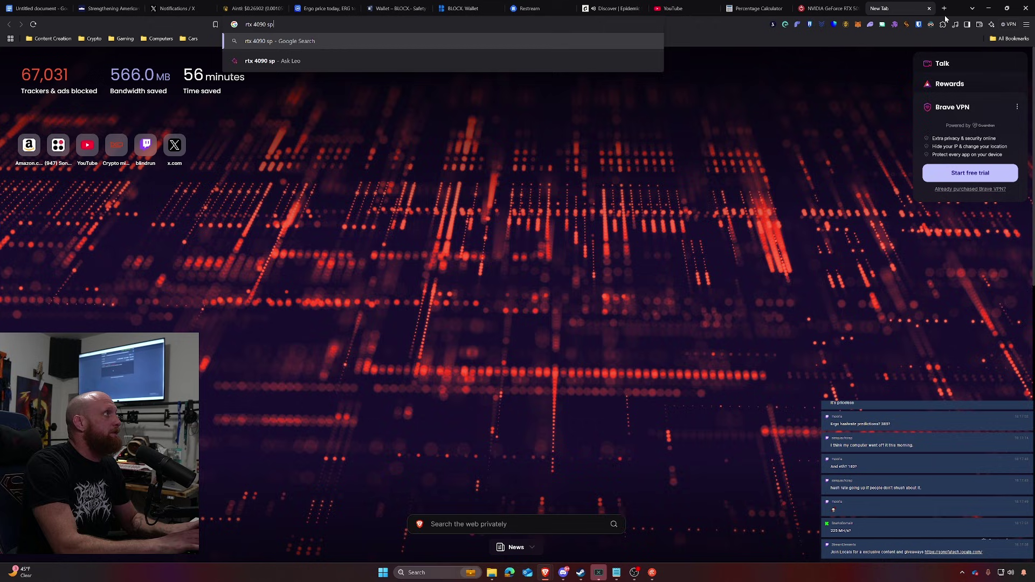
type("ecs")
key("Return")
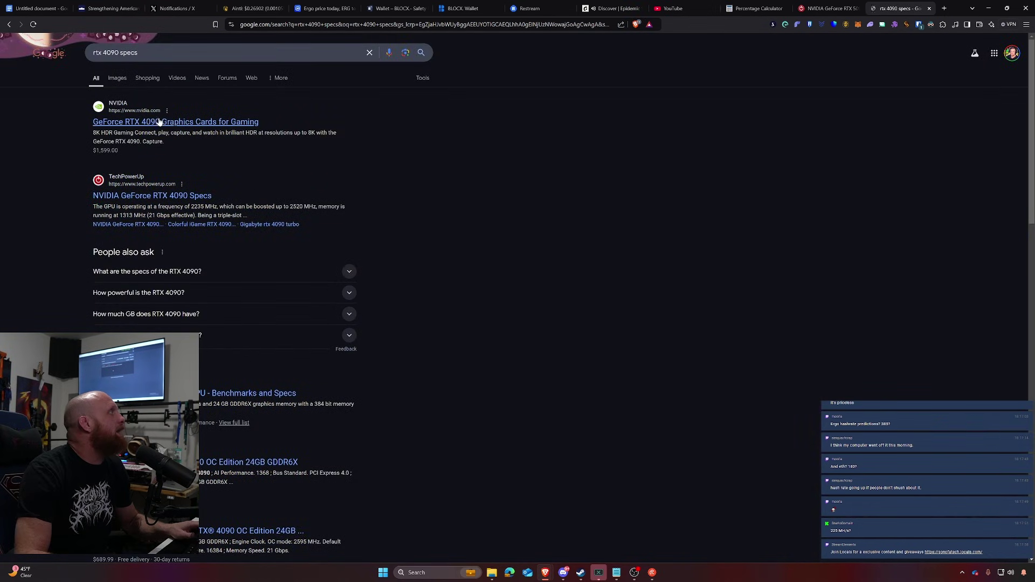
Step: Open TechPowerUp's RTX 4090 page and scroll to its 24 GB GDDR6X, 1.01 TB/s memory specs
left_click(164, 195)
scroll(626, 286, "down", 3)
scroll(592, 338, "down", 4)
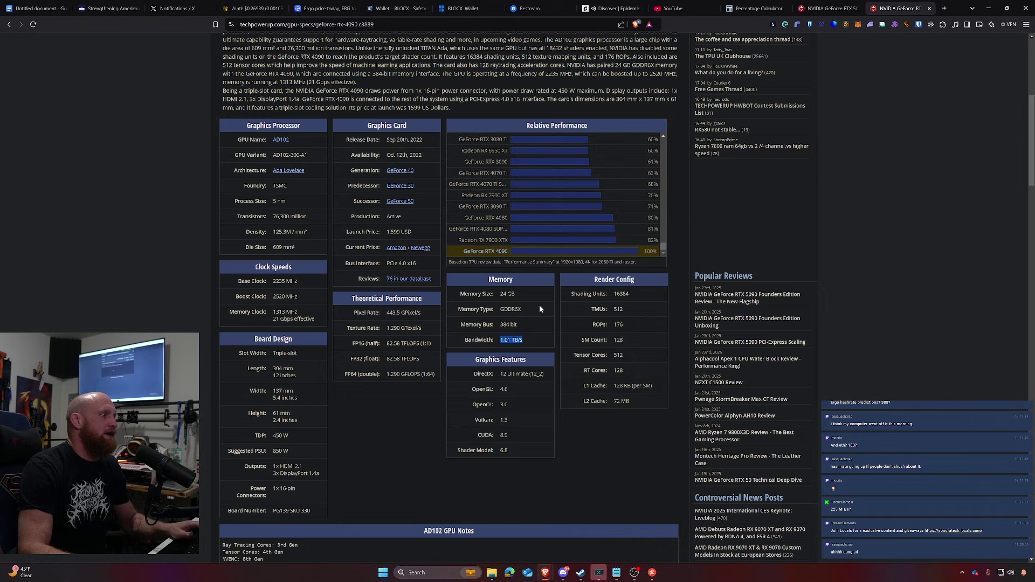
left_click(542, 308)
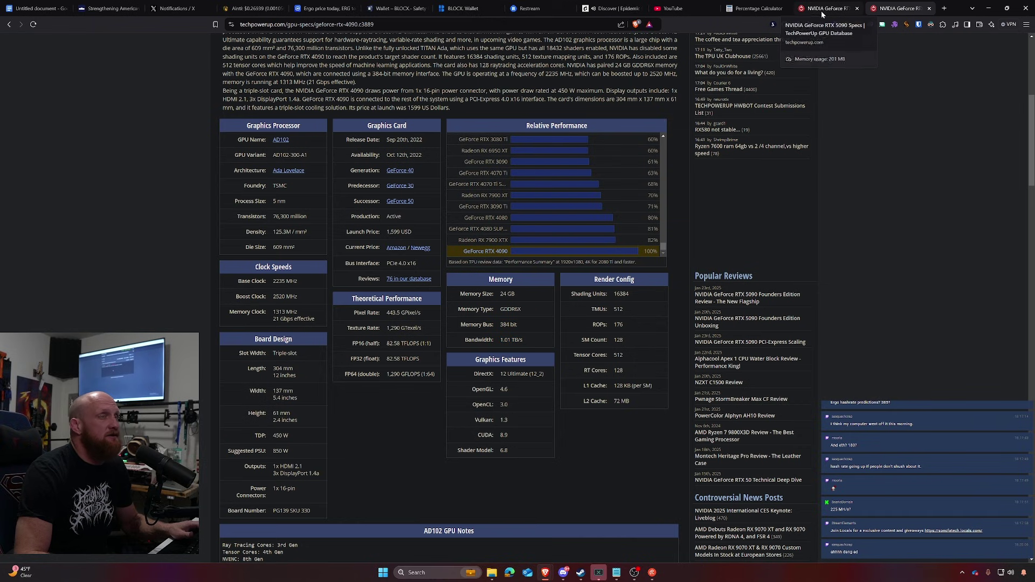
Step: Load hashrate.no in a new tab
left_click(943, 9)
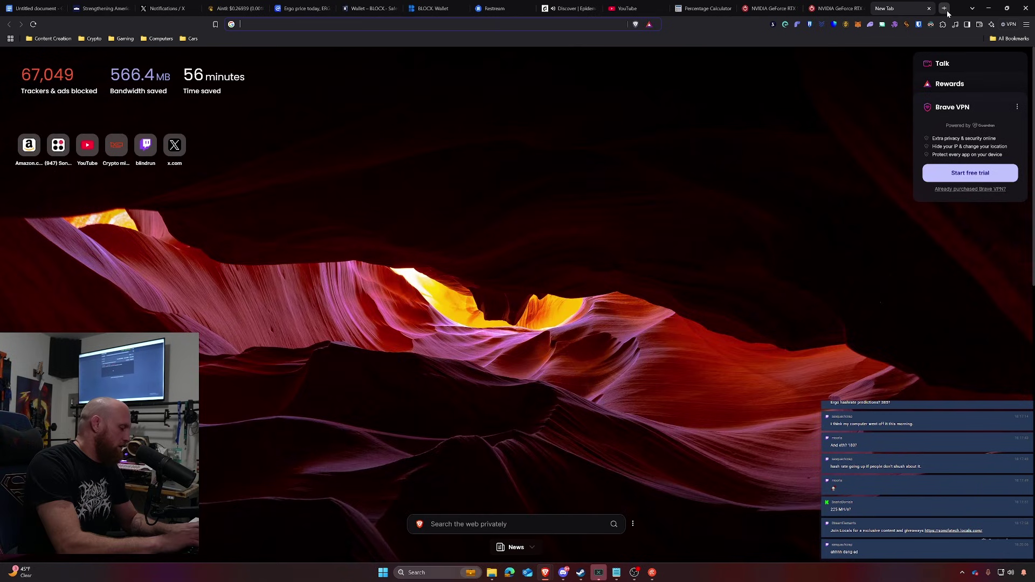
type("hash")
key("Return")
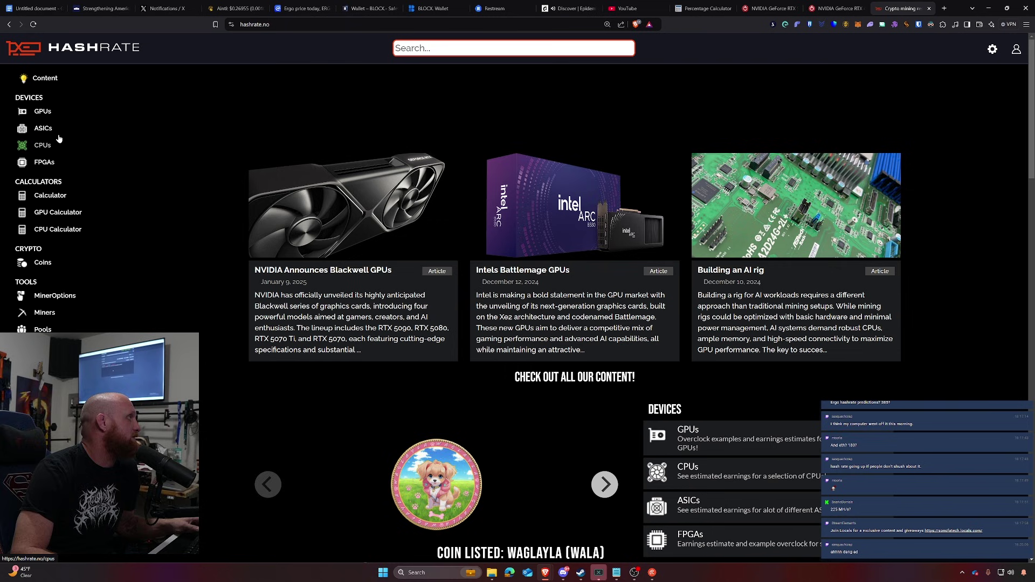
Step: Open the NVIDIA RTX 4090 earnings page and scroll to the ERGO row (265.82 Mh/s, 183 W)
left_click(40, 114)
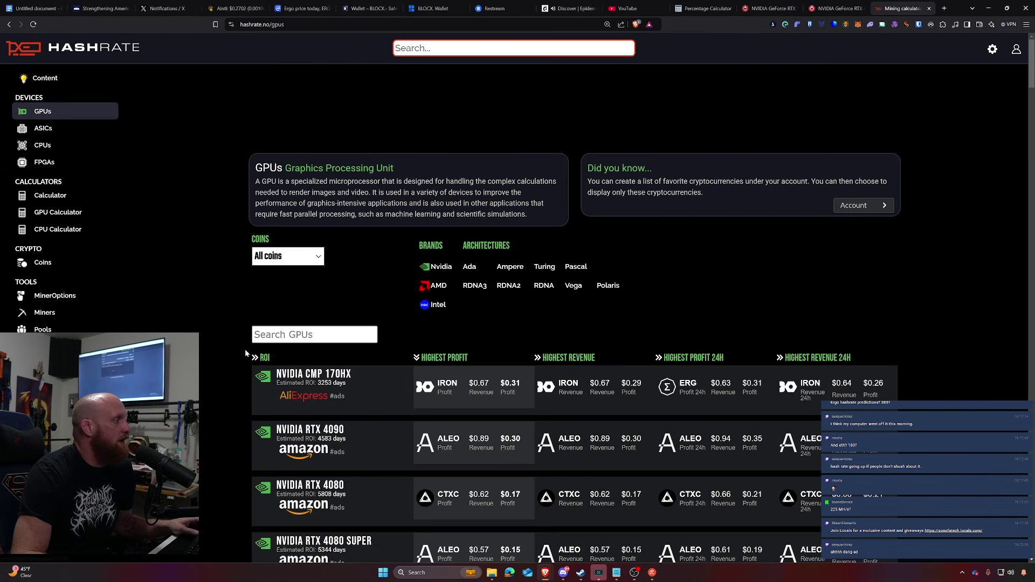
left_click(356, 449)
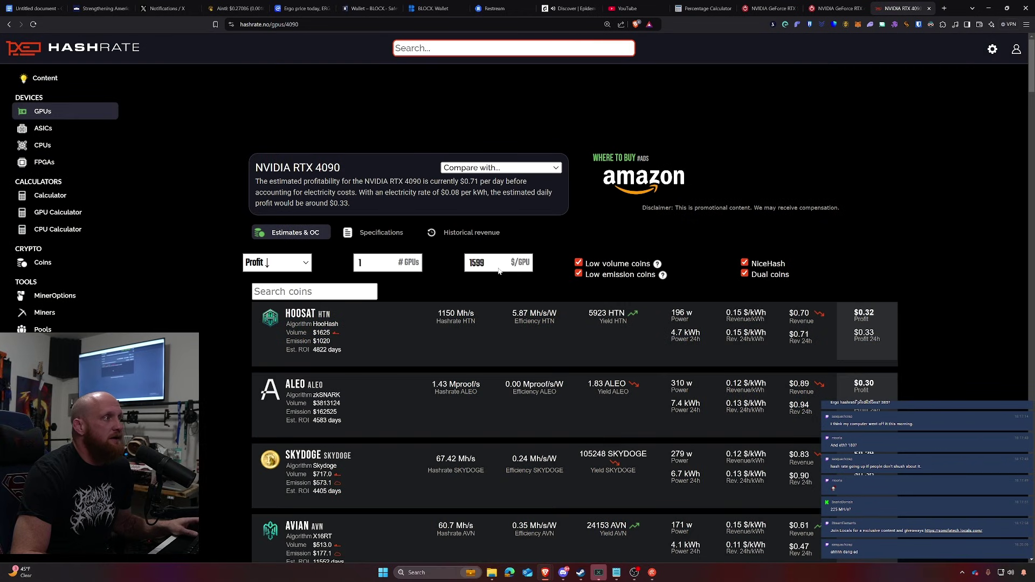
scroll(492, 323, "down", 5)
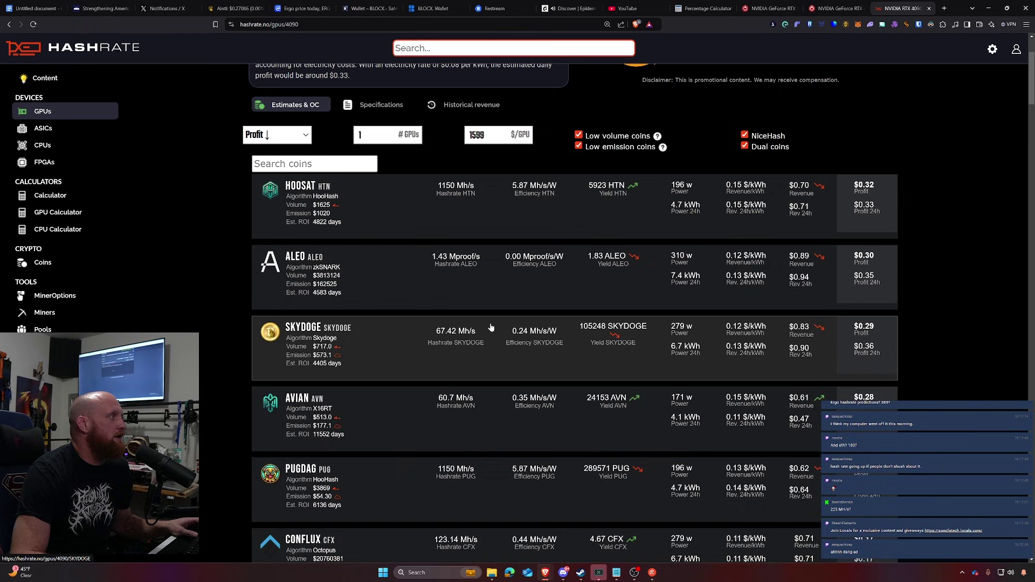
scroll(491, 327, "down", 6)
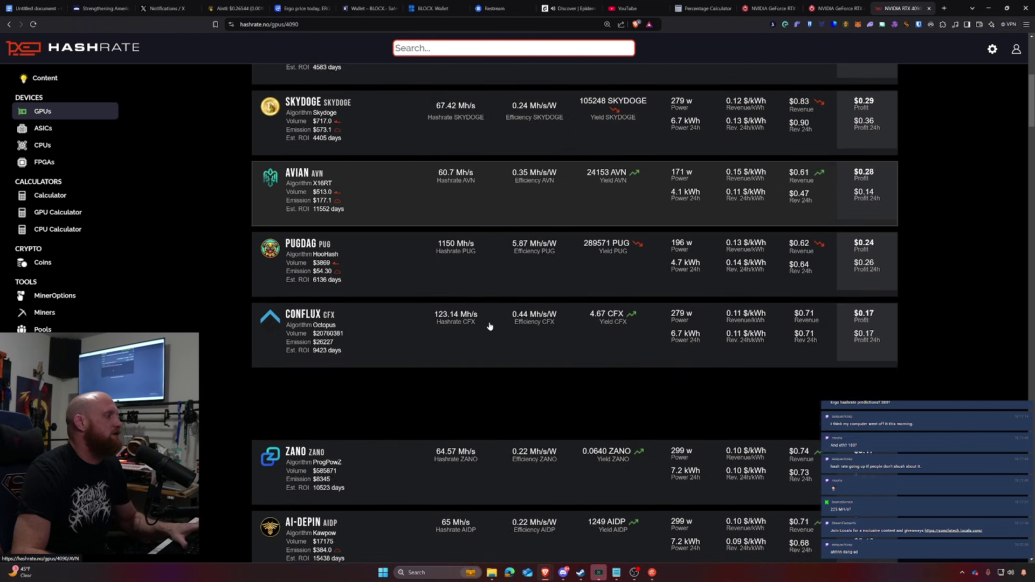
scroll(489, 327, "down", 12)
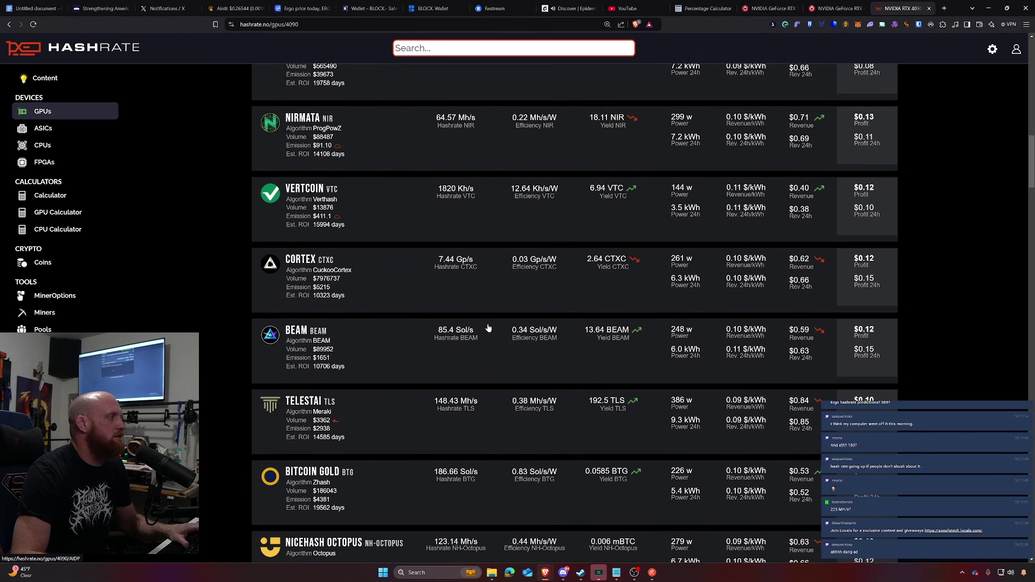
scroll(488, 327, "down", 7)
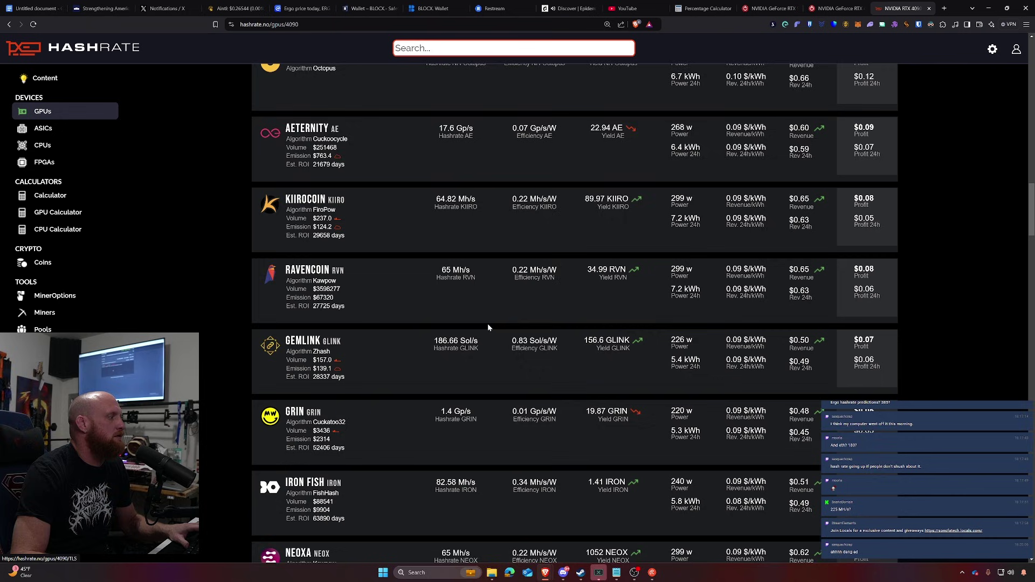
scroll(488, 328, "down", 2)
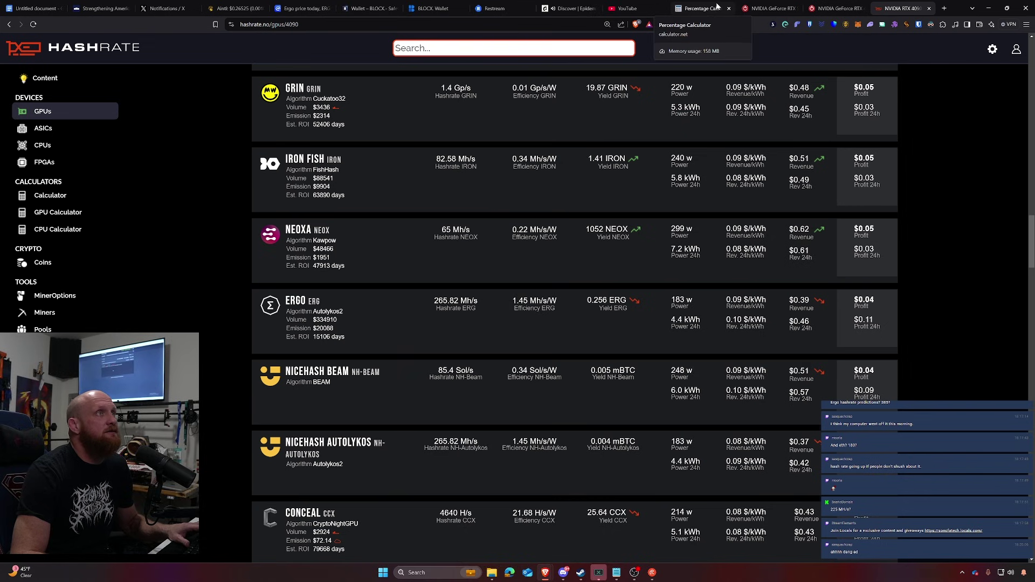
Step: Copy the RTX 5090's 1.79 TB/s bandwidth into the first 'is what % of' field
left_click(770, 8)
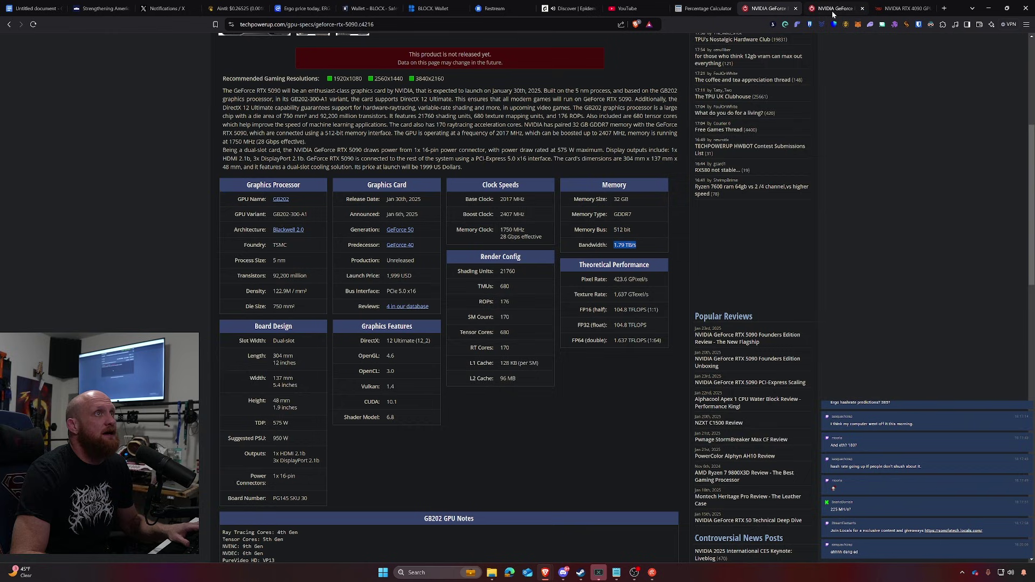
left_click(684, 10)
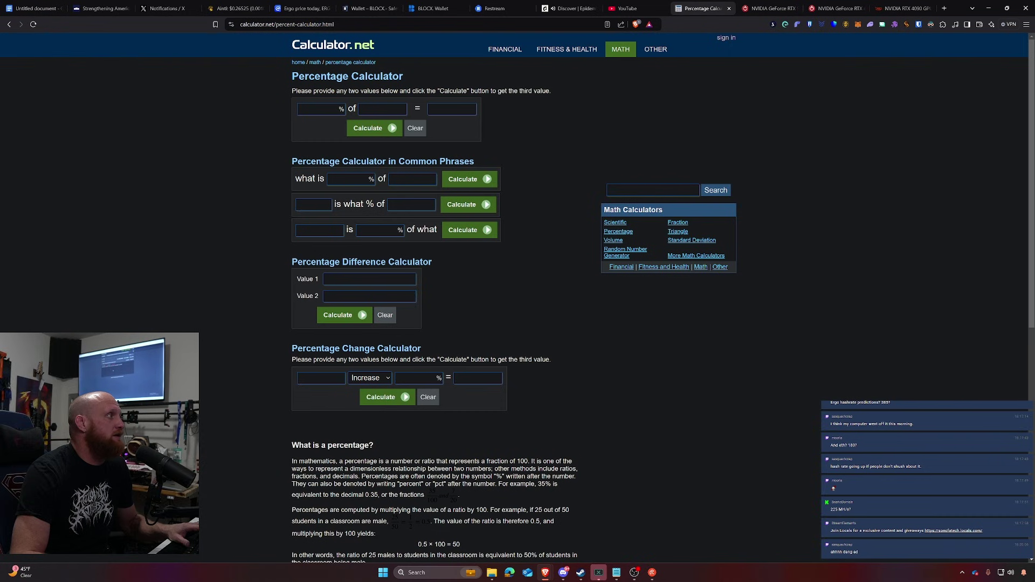
left_click(765, 8)
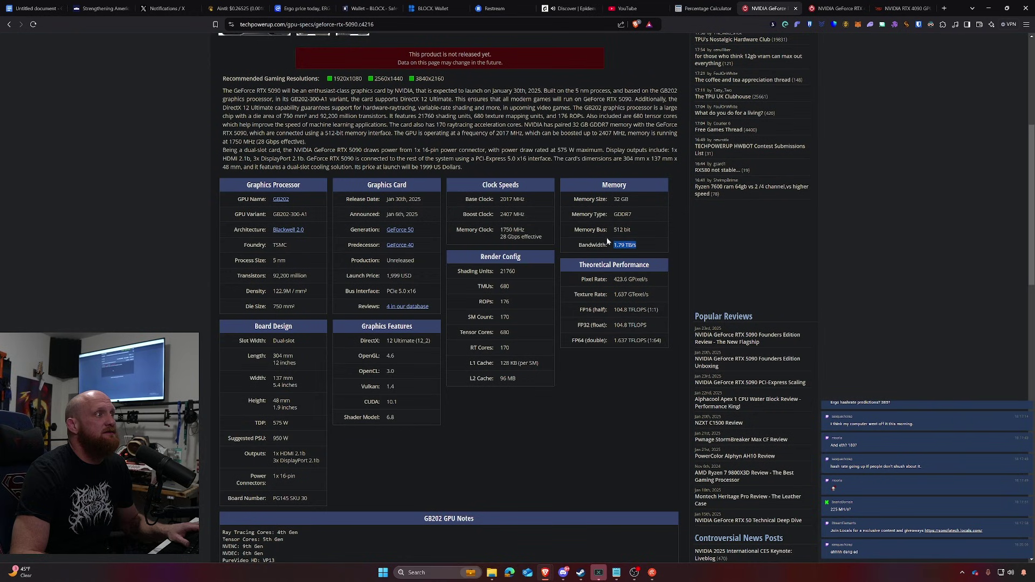
double_click(618, 244)
key("ctrl+c")
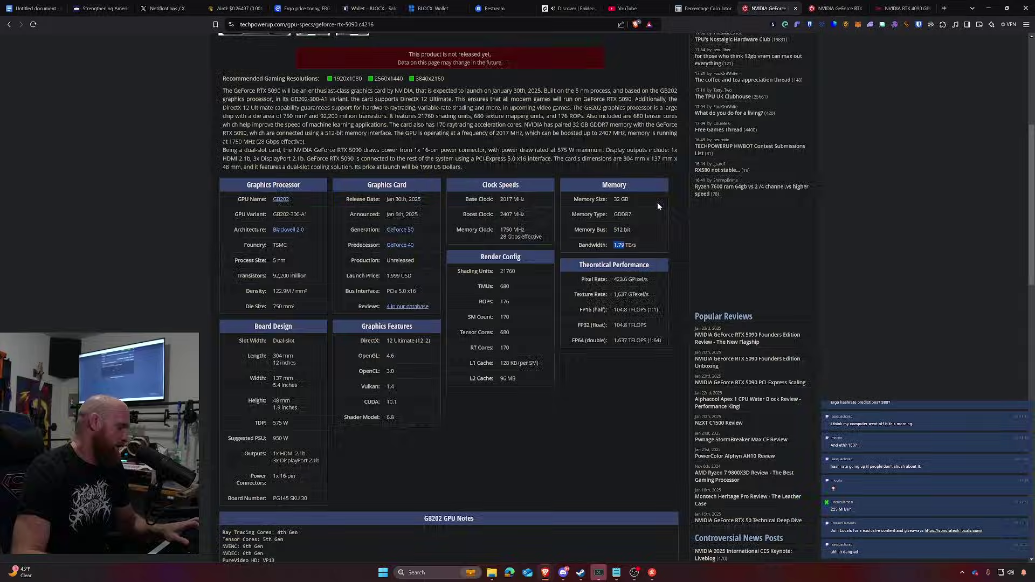
left_click(702, 8)
left_click(313, 205)
key("ctrl+v")
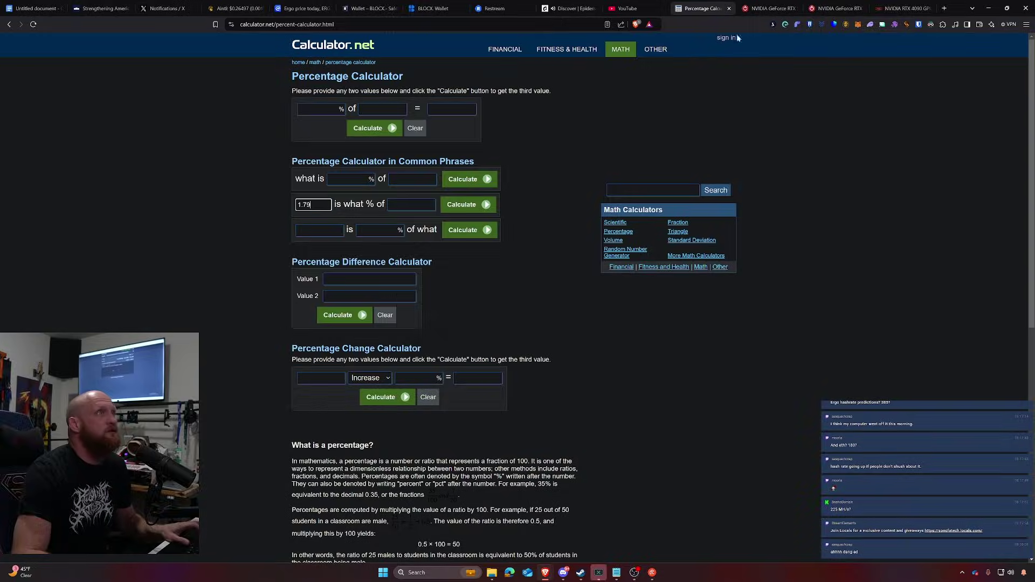
Step: Enter the RTX 4090's 1.01 TB/s as the base and calculate the ratio, about 177%
left_click(833, 9)
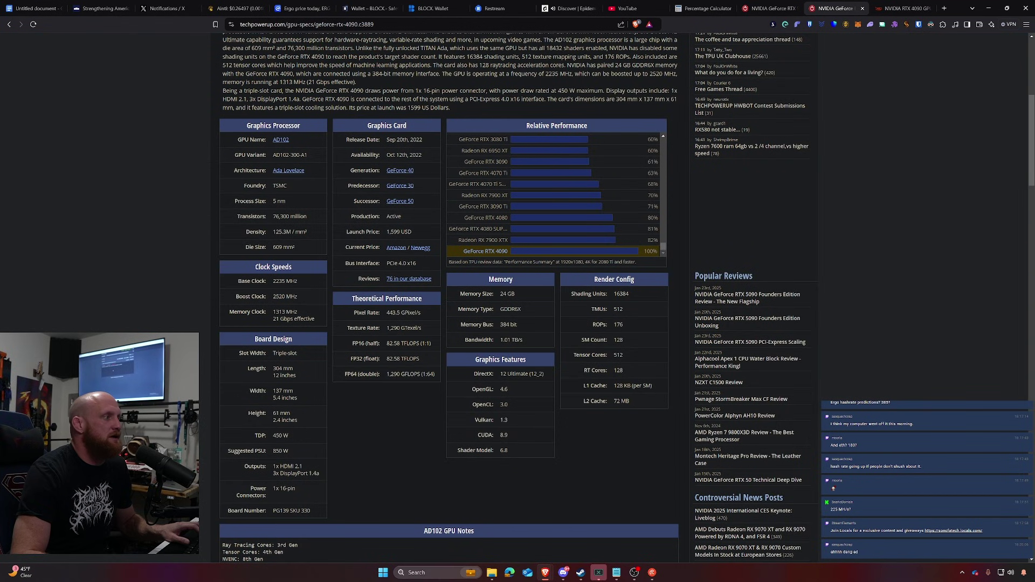
double_click(505, 340)
key("ctrl+c")
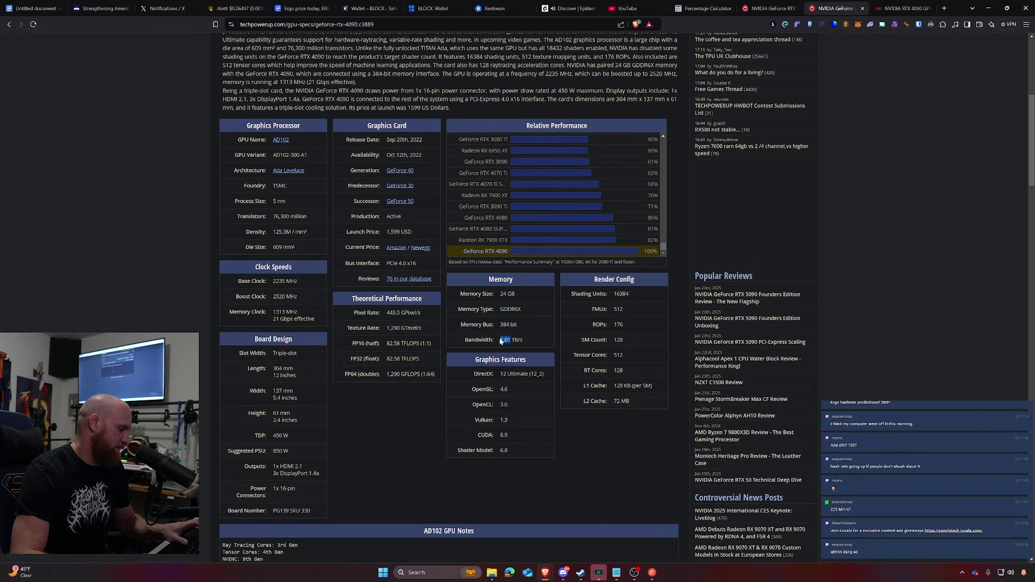
left_click(718, 5)
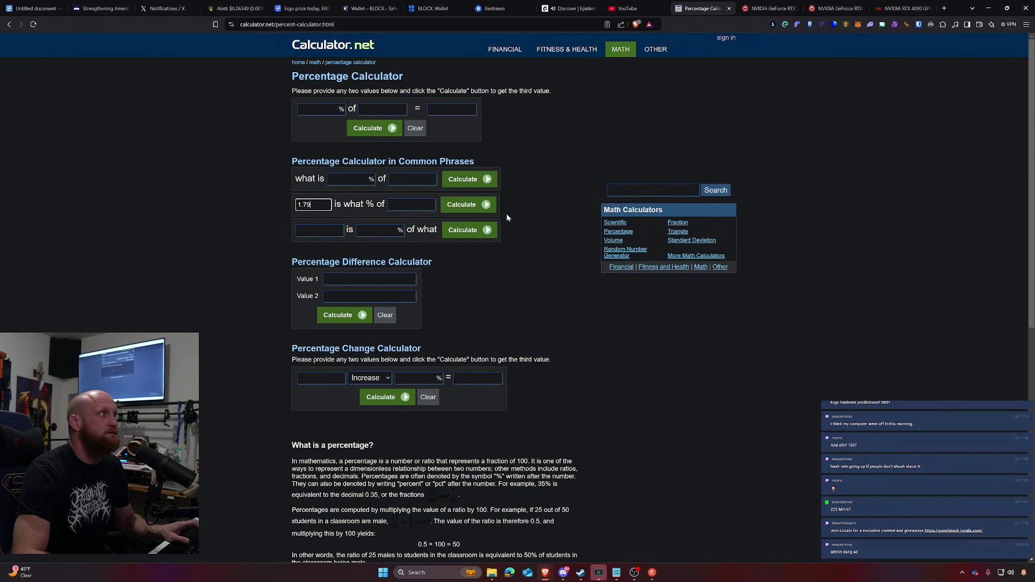
left_click(425, 211)
key("ctrl+v")
key("Return")
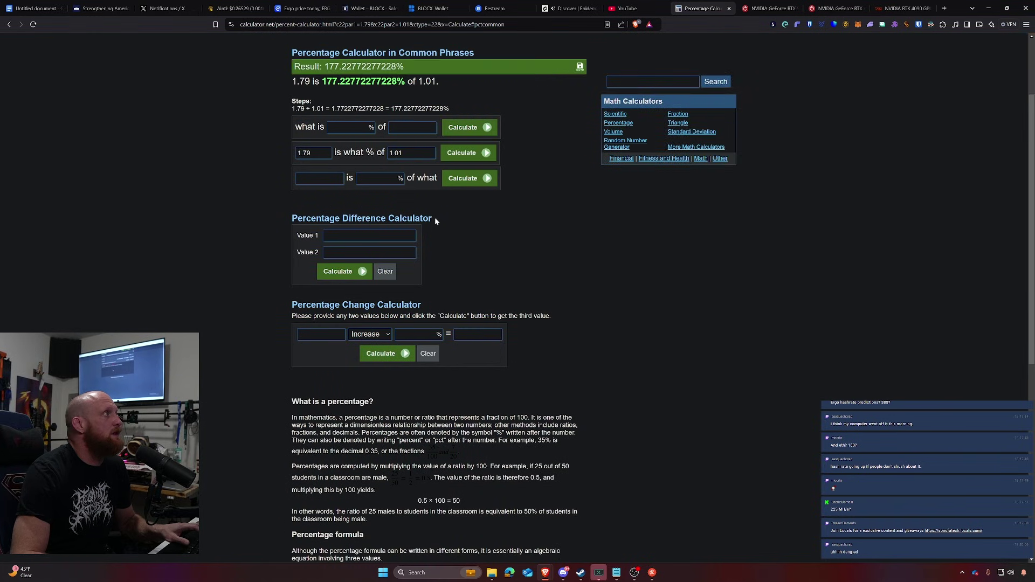
Step: Calculate 177% of 265, giving 469.05
scroll(439, 220, "up", 2)
left_click(347, 208)
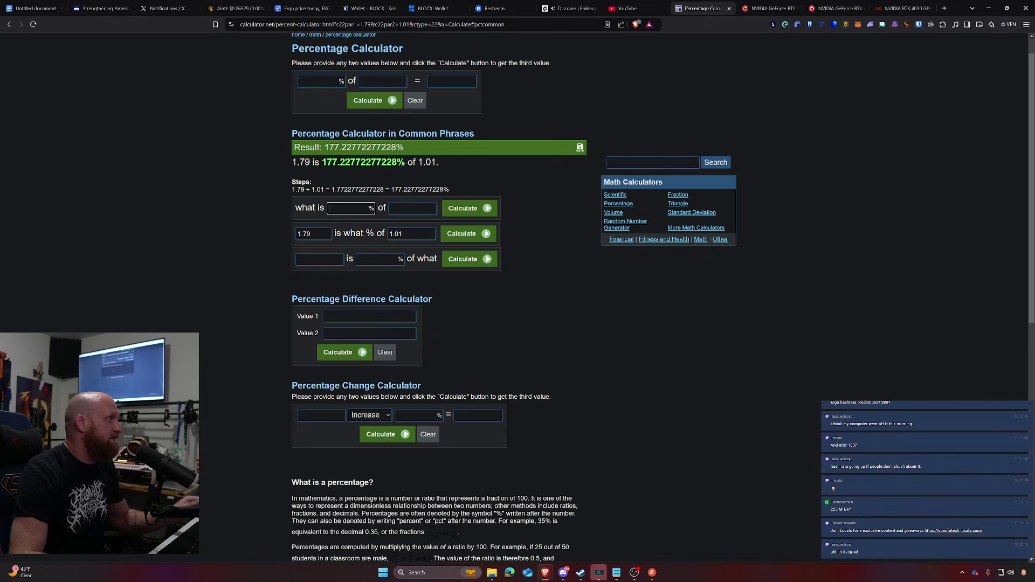
type("1")
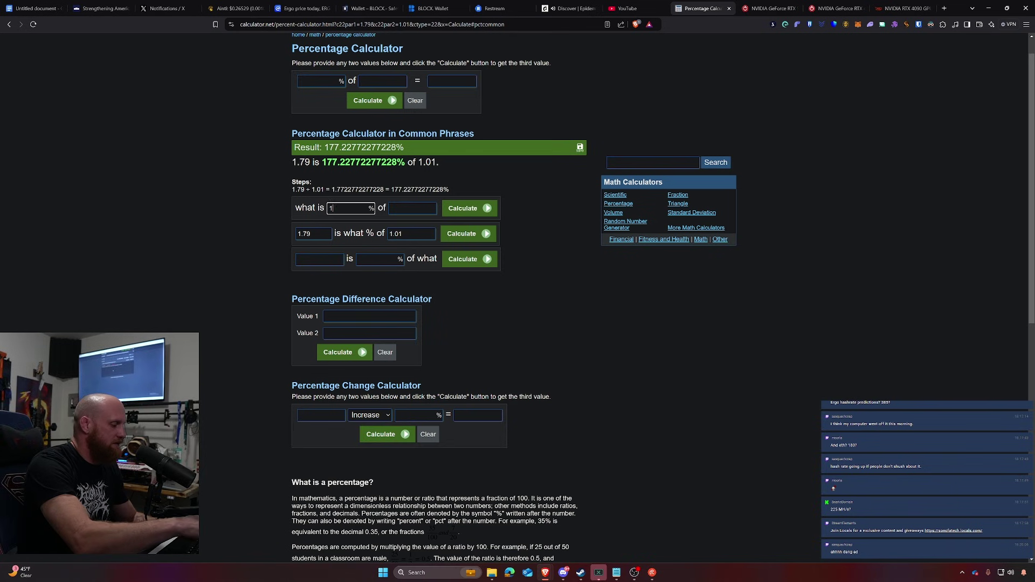
type("77")
key("Tab")
type("2")
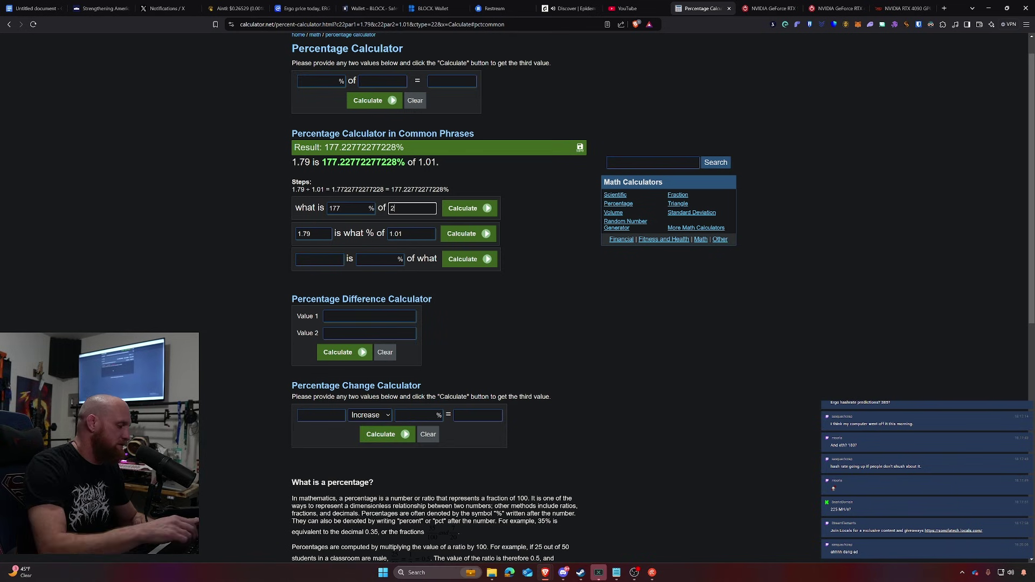
type("65")
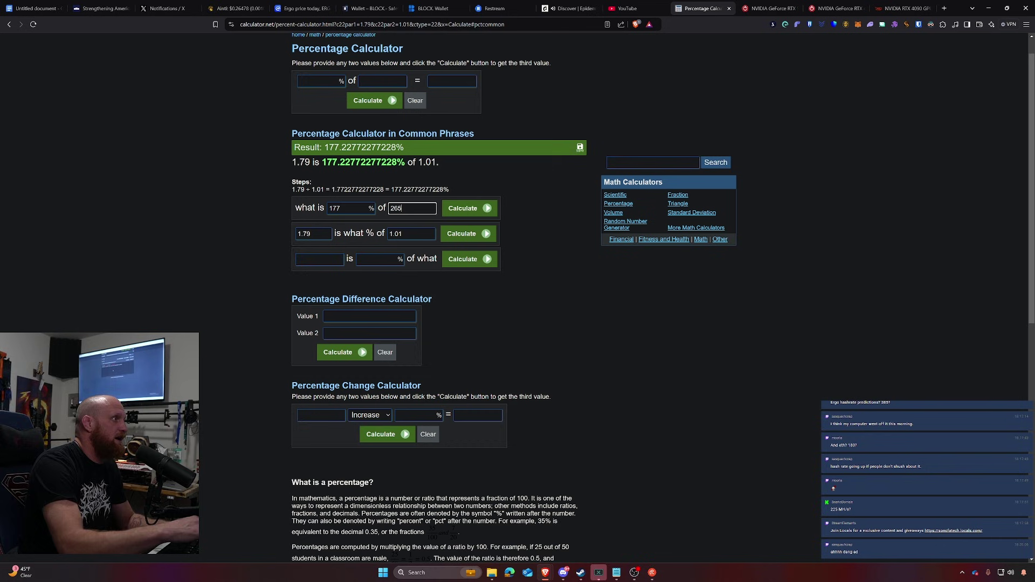
left_click(464, 208)
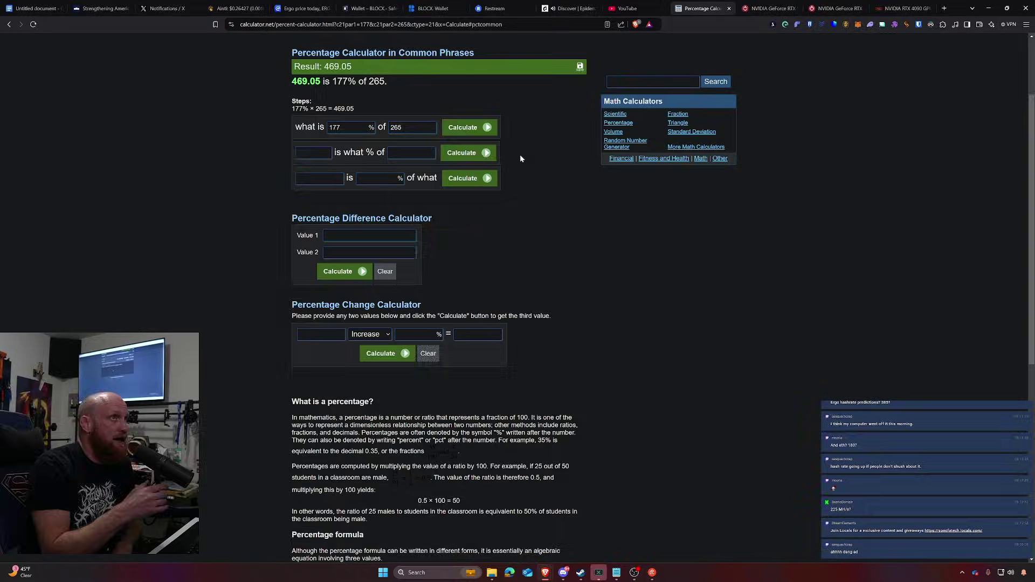
left_click(771, 6)
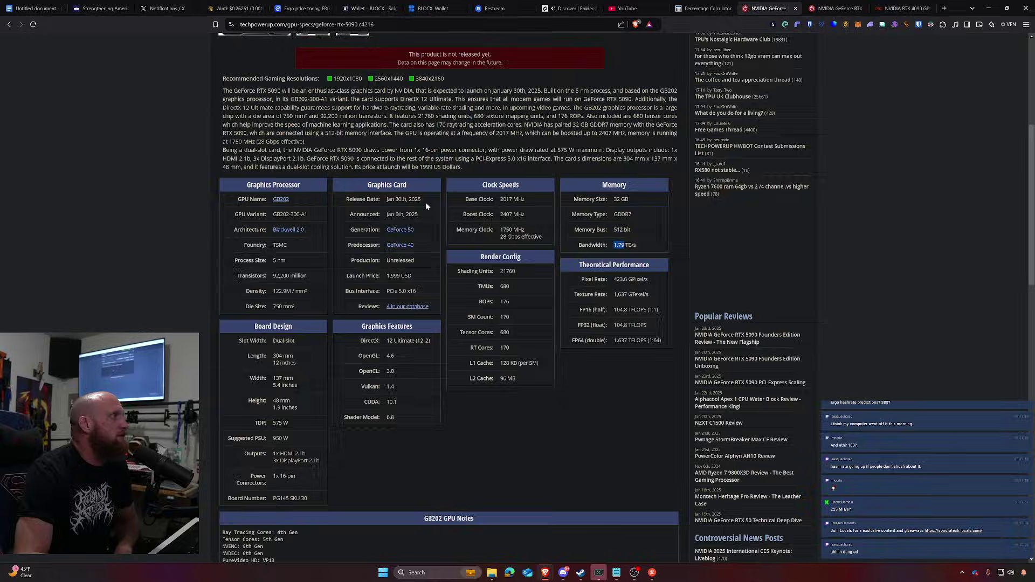
scroll(294, 357, "down", 1)
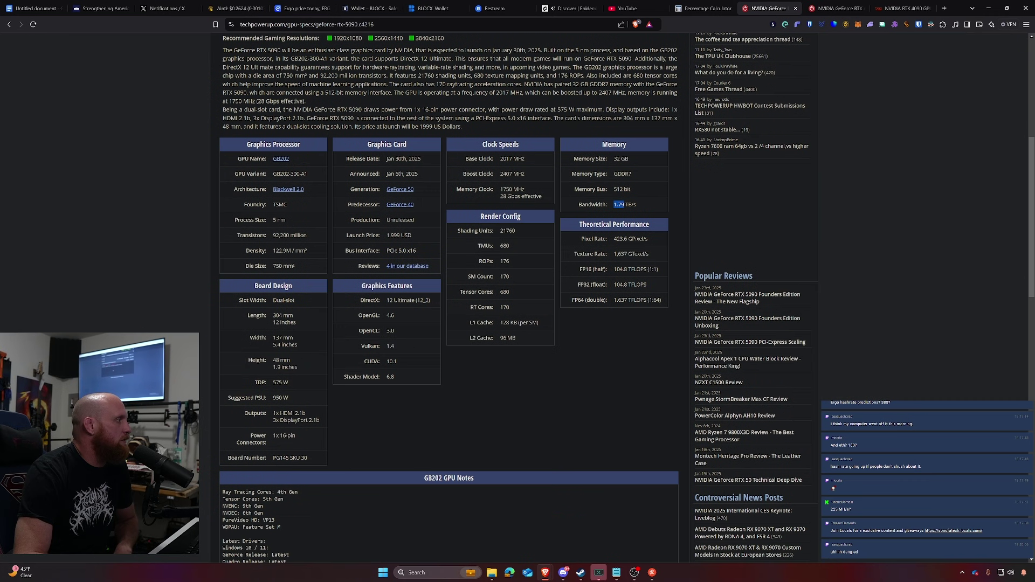
left_click_drag(255, 382, 269, 384)
left_click(833, 8)
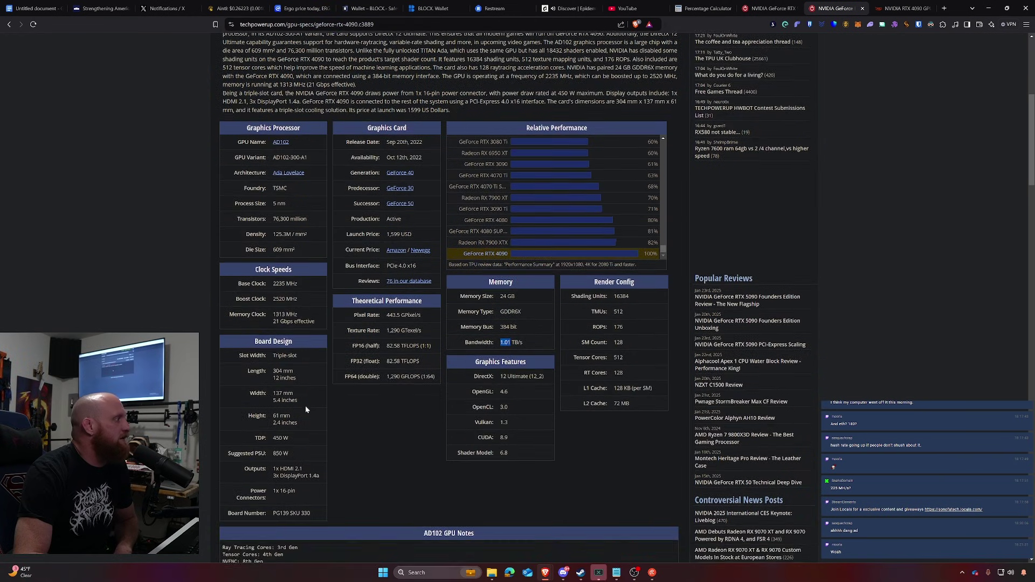
left_click(270, 434)
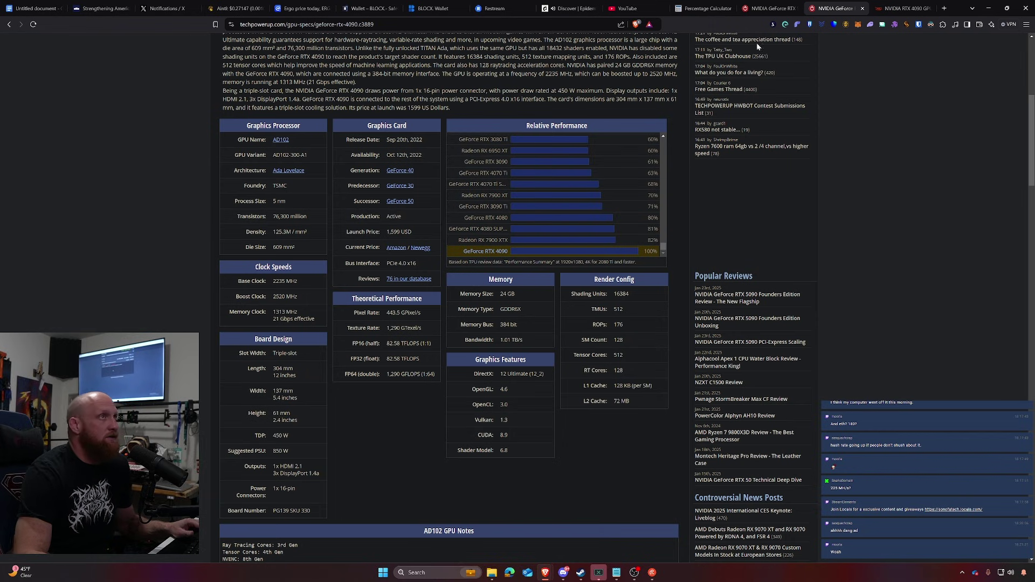
left_click(696, 9)
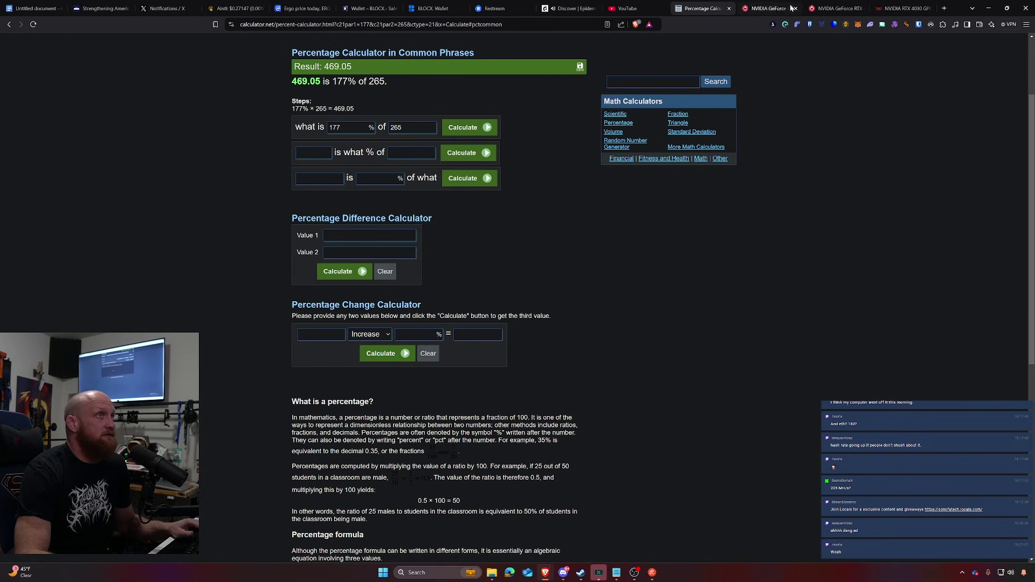
Step: Compare the RTX 5090's 575 W TDP with the 4090's 450 W, yielding 127.78%
left_click(768, 8)
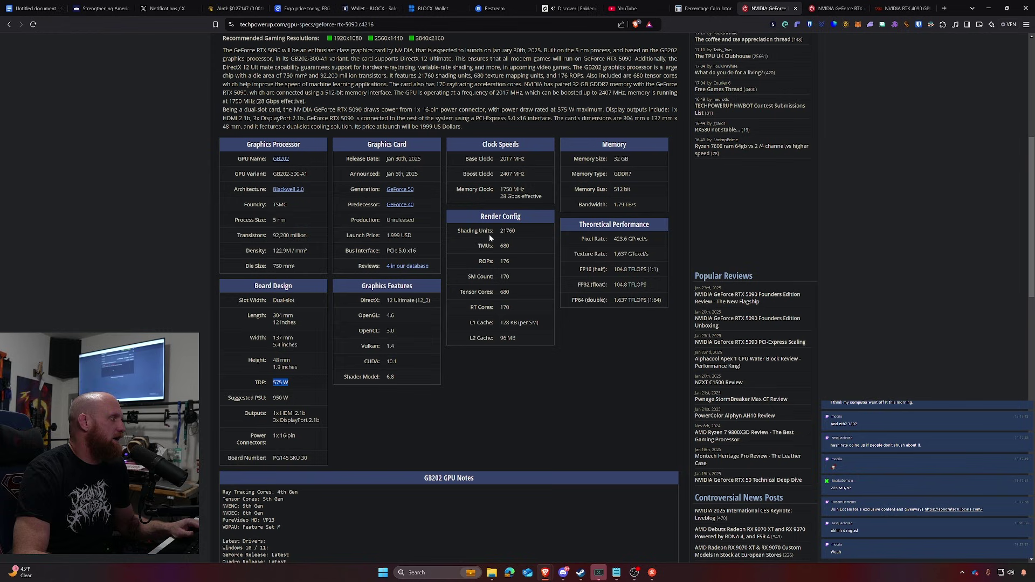
left_click(693, 9)
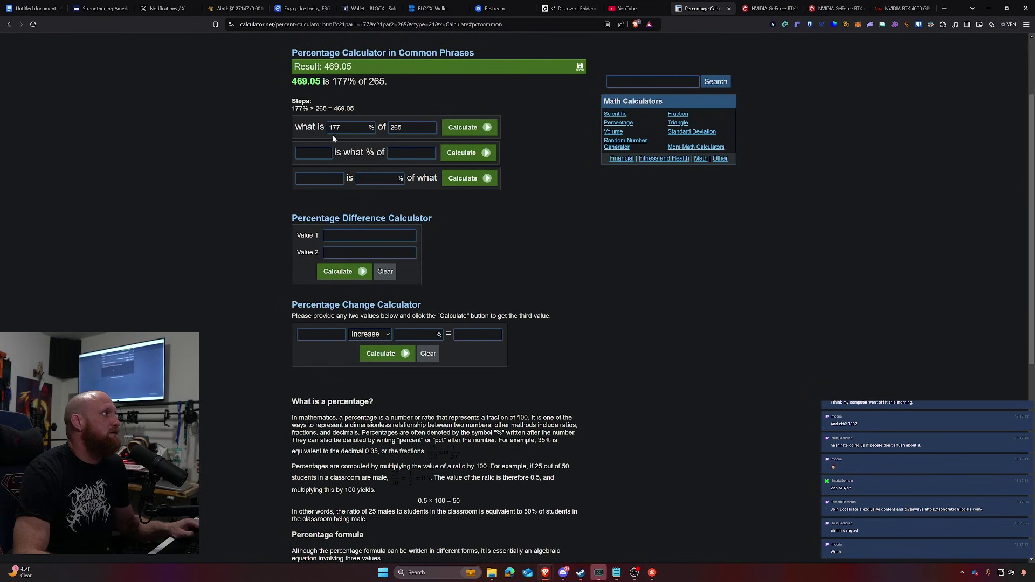
left_click(313, 153)
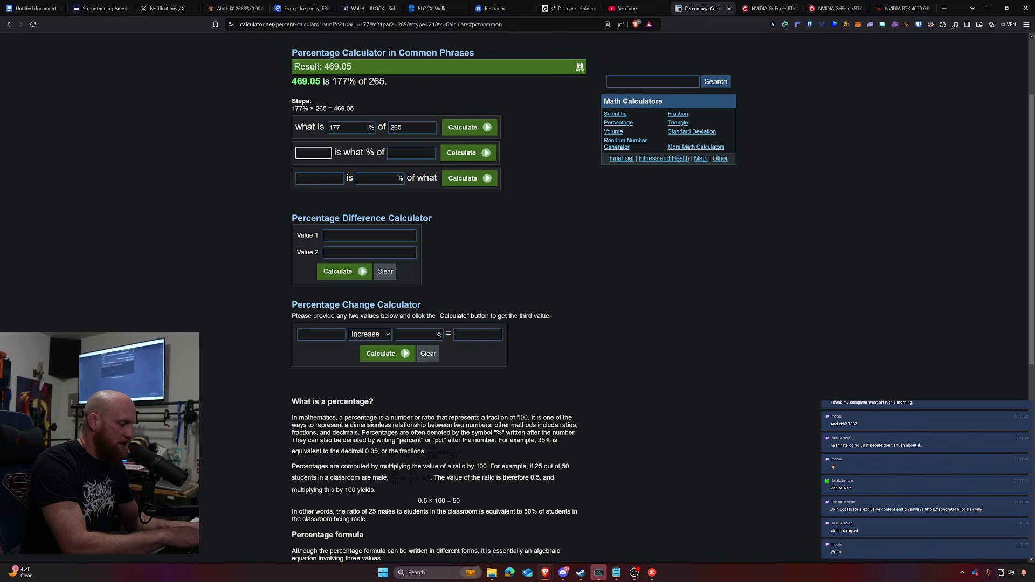
key("Tab")
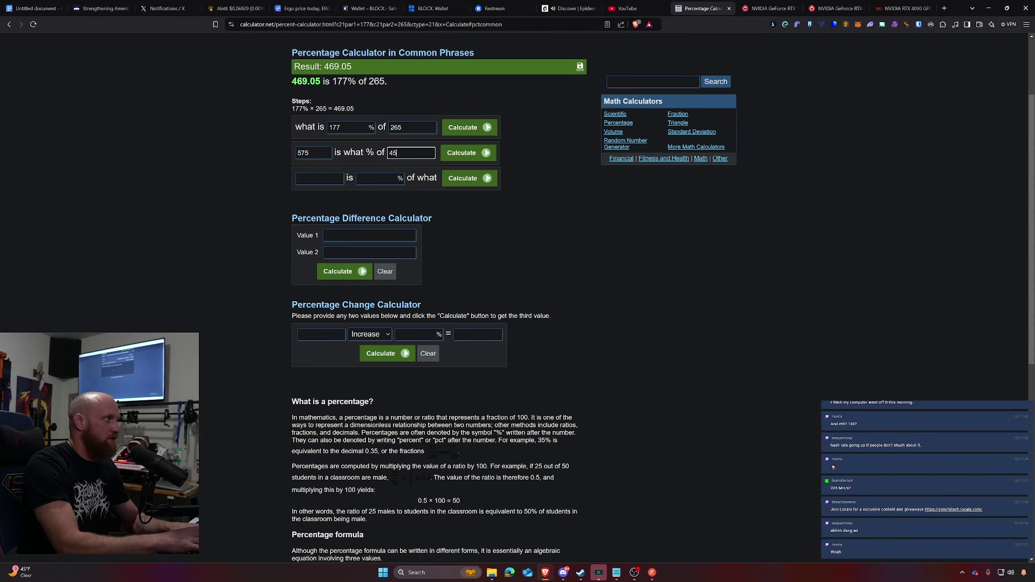
left_click(833, 8)
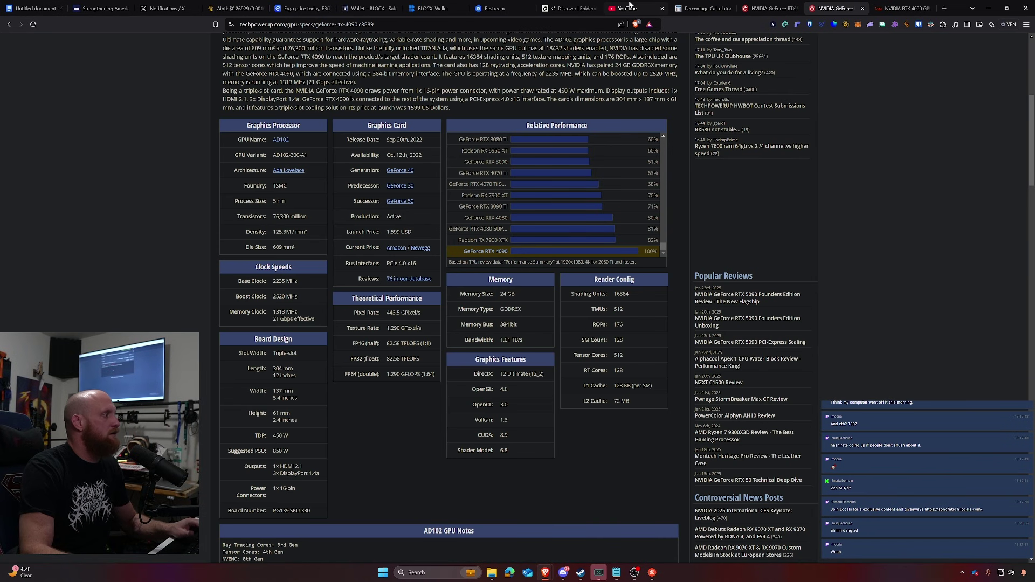
left_click(700, 8)
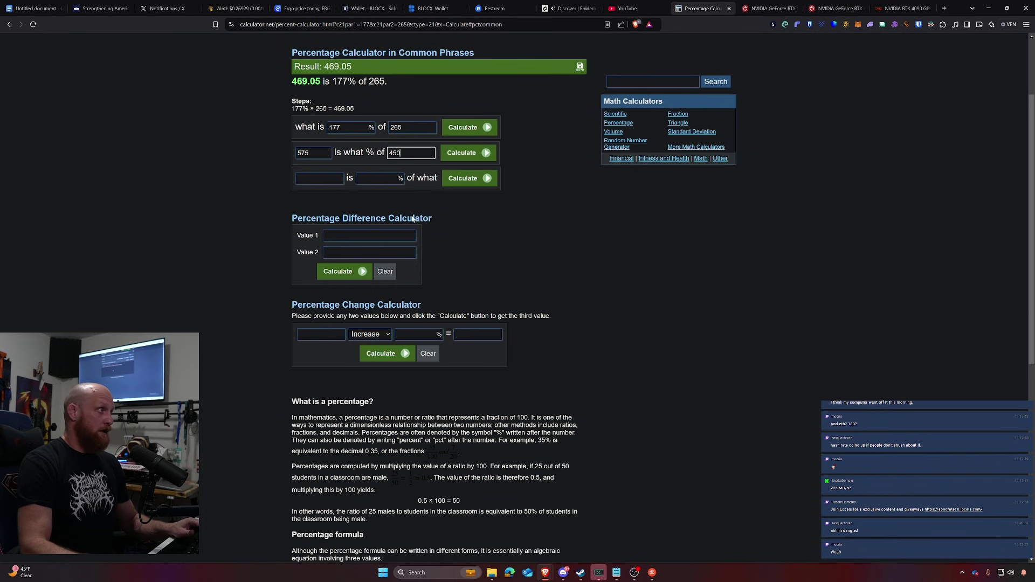
left_click(478, 156)
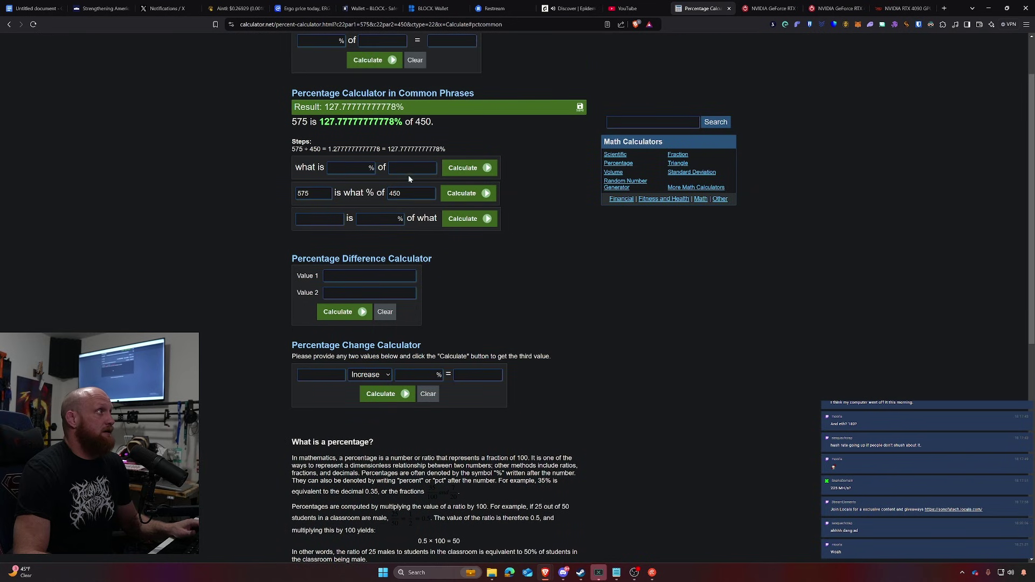
Step: Calculate 127% of 183, the 4090's Ergo wattage, giving 232.41
type("127")
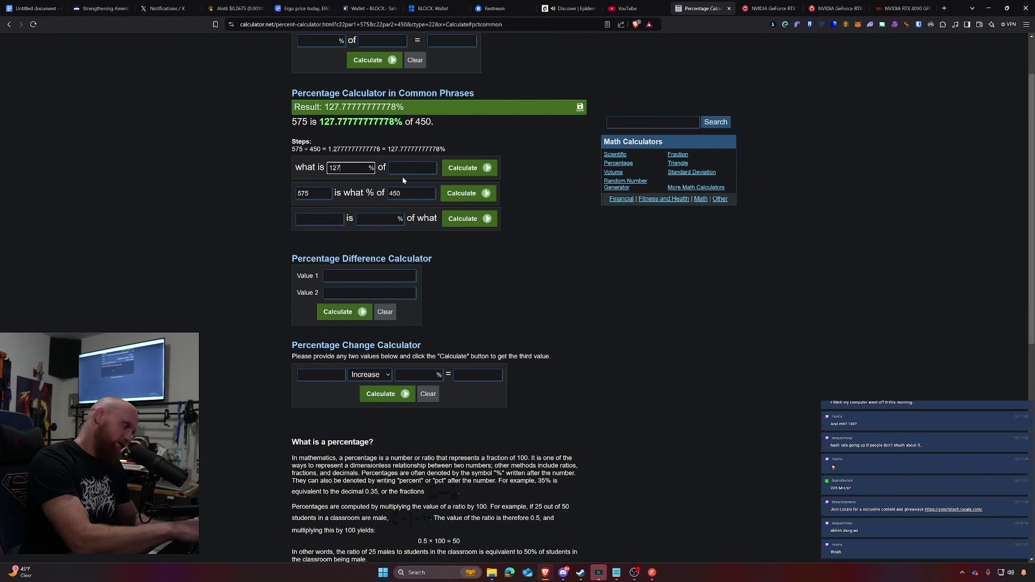
key("Tab")
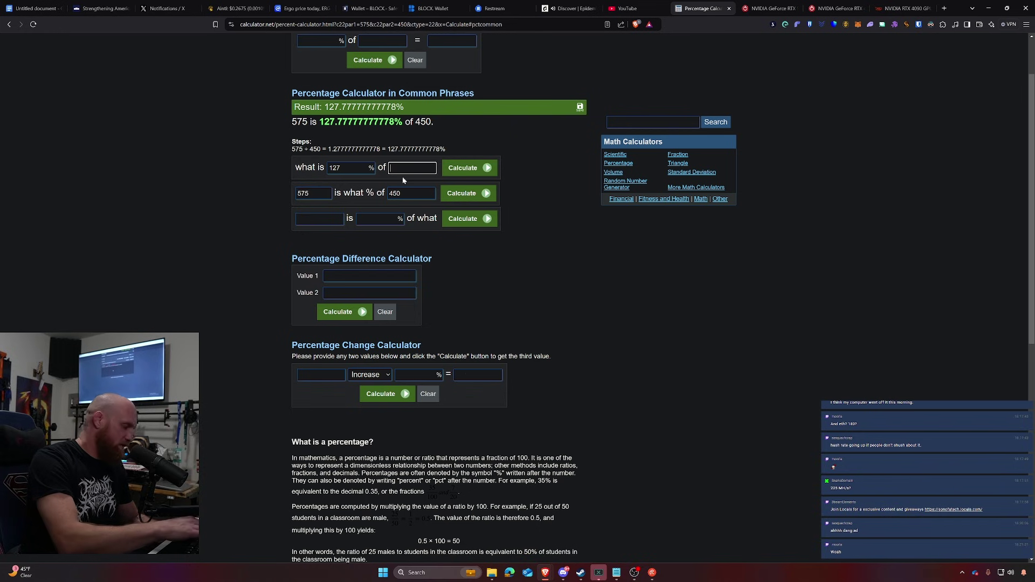
type("450")
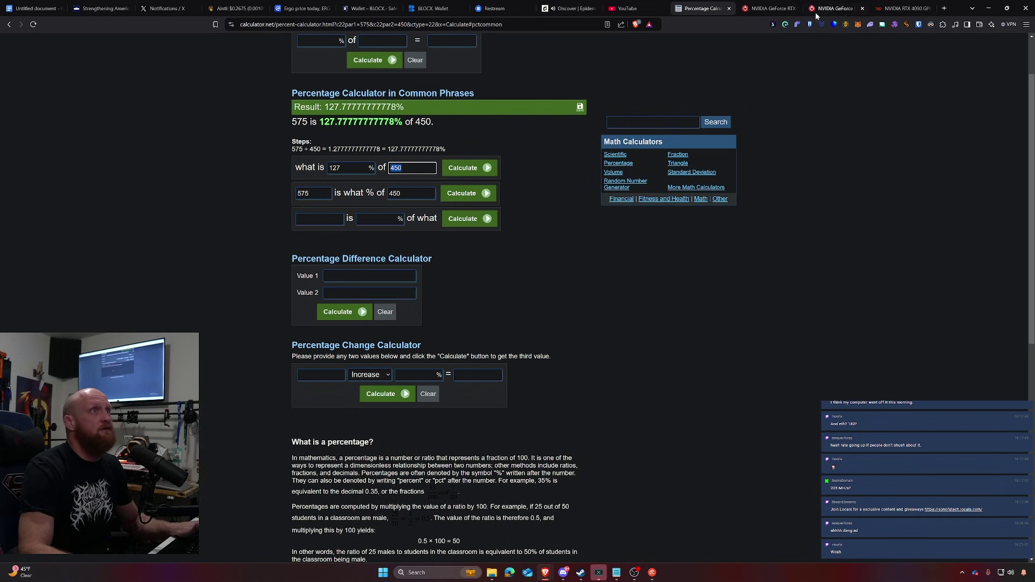
left_click(901, 9)
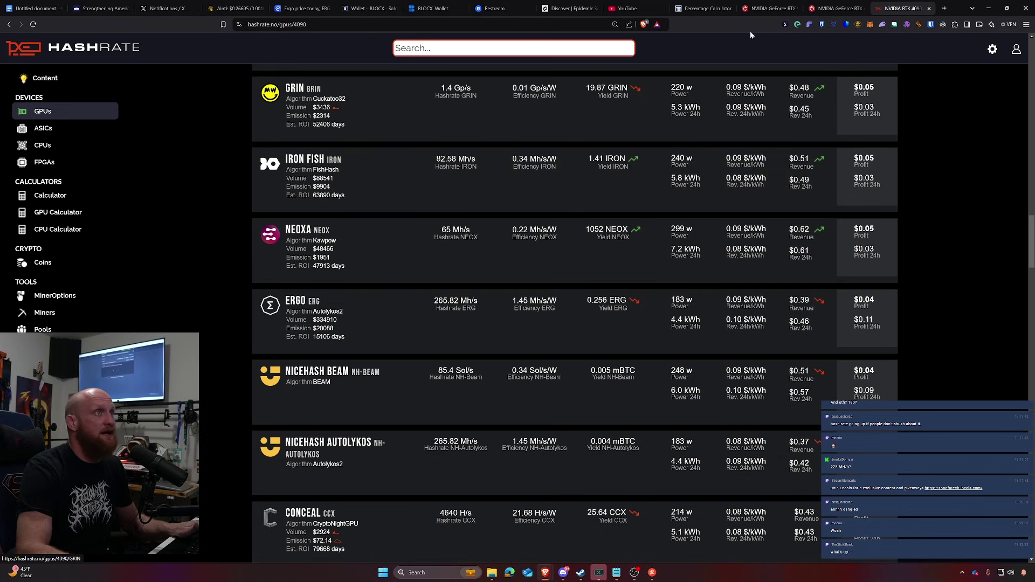
left_click(700, 8)
type("183")
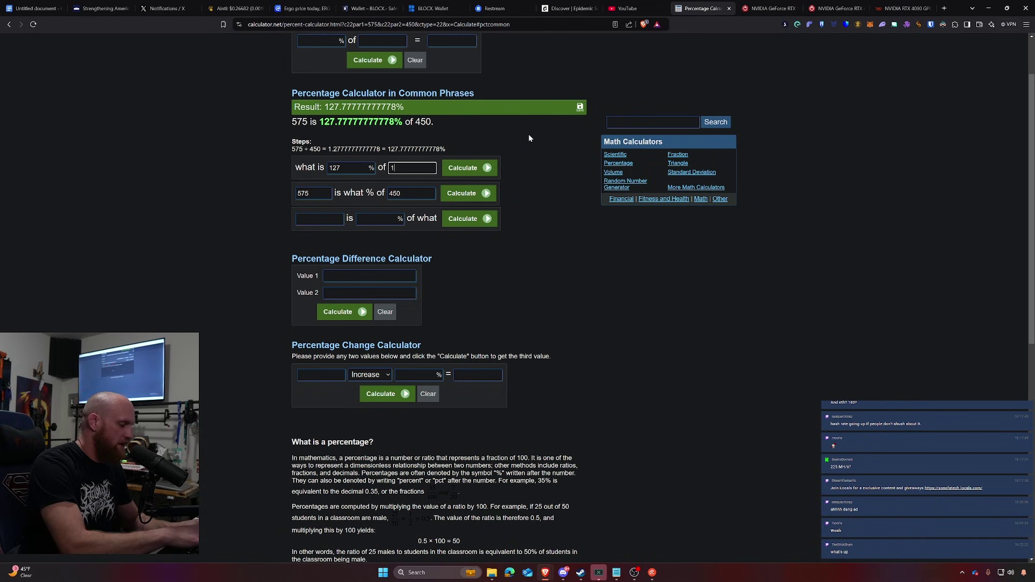
left_click(461, 168)
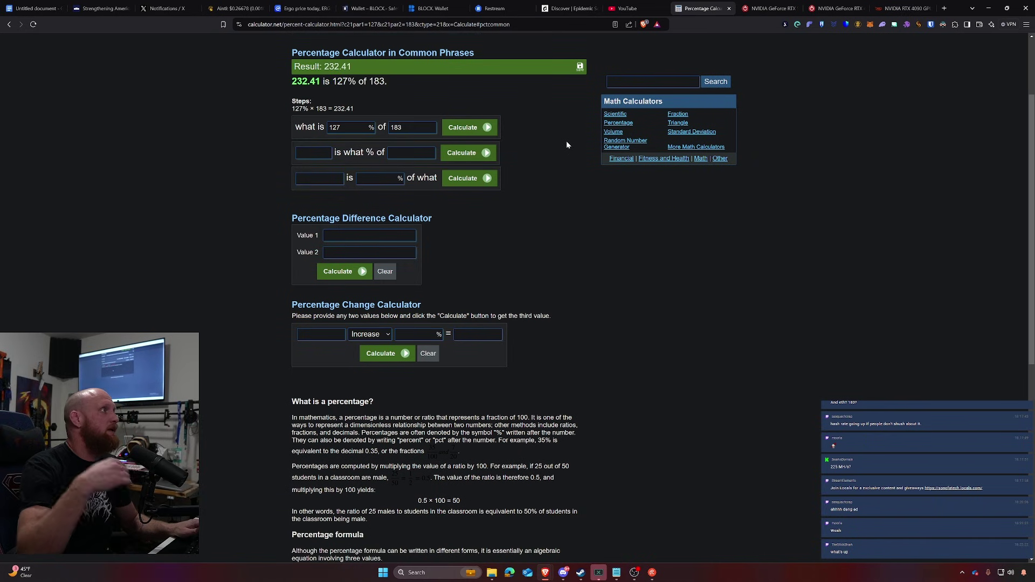
Step: Use Back and Forward to compare the 177% of 265 result with 127% of 183
scroll(599, 178, "up", 2)
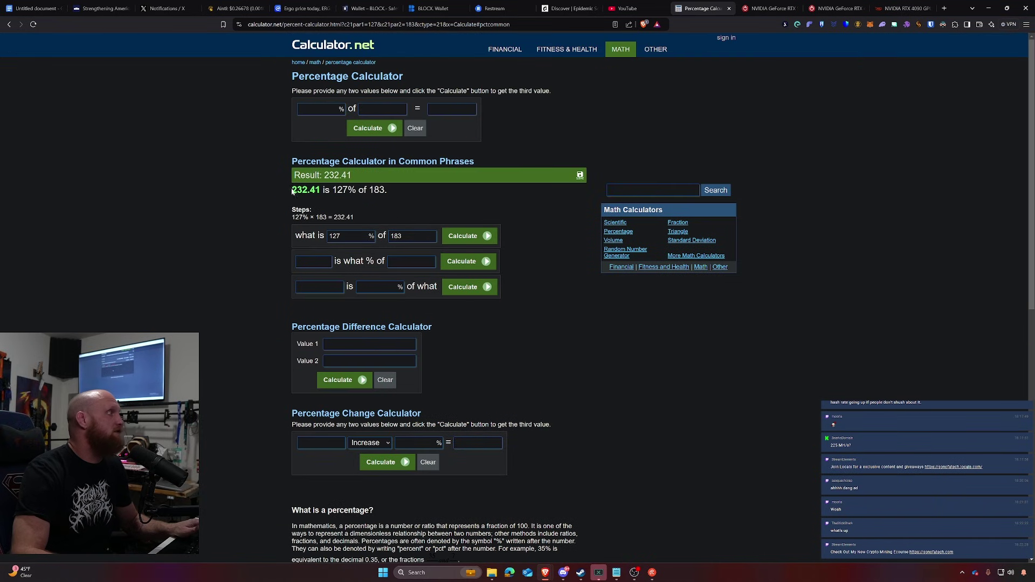
left_click_drag(331, 181, 291, 53)
left_click(555, 209)
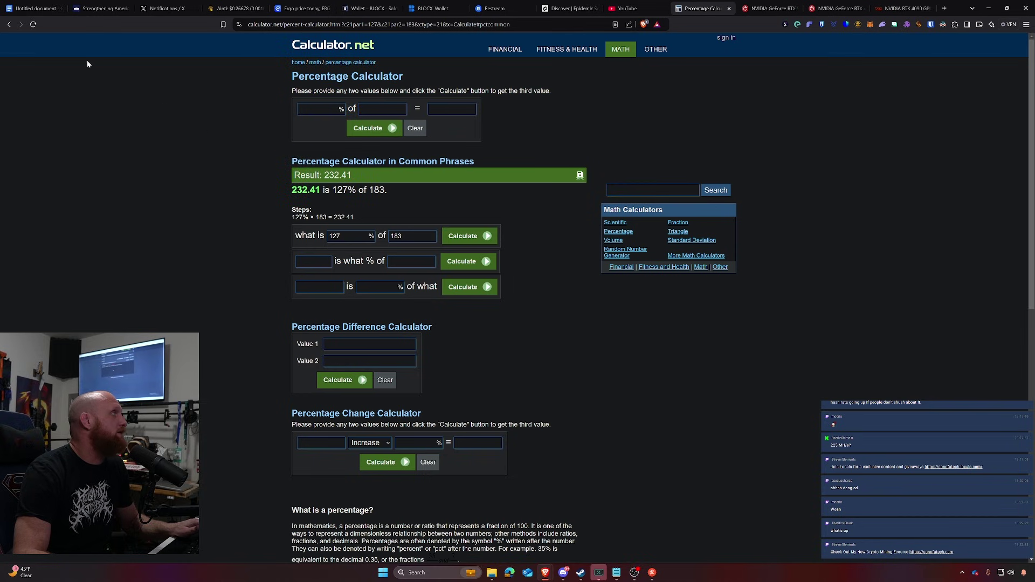
left_click(8, 25)
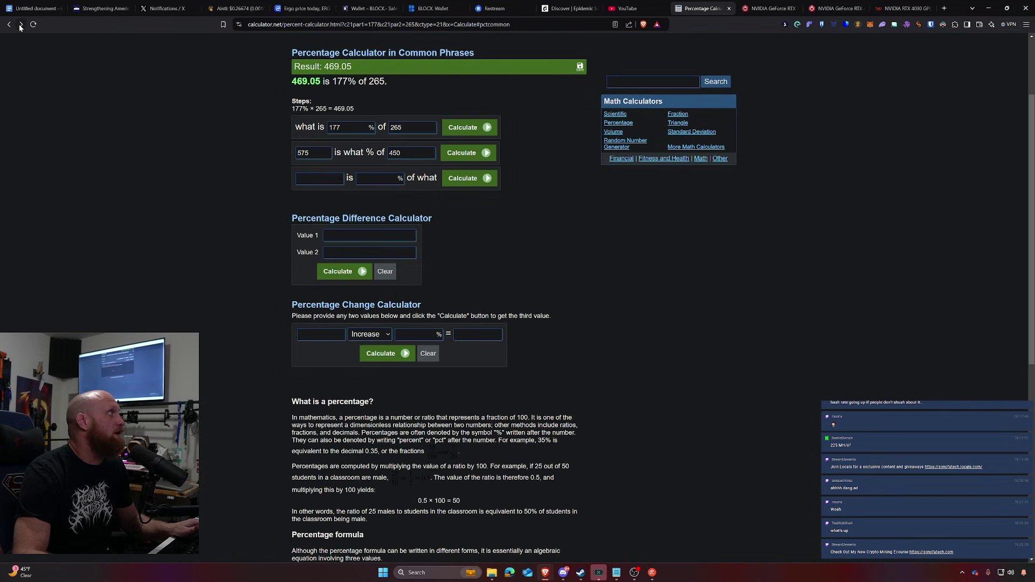
left_click(22, 25)
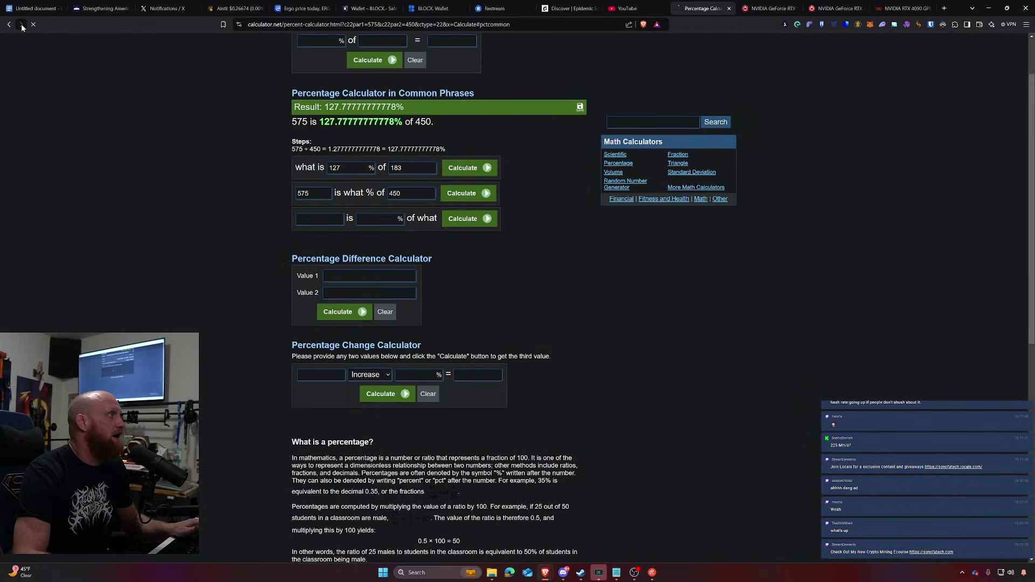
Step: Review the RTX 4090 Ergo overclock details and exchanges, then go to hashrate.no's GPU Calculator
left_click(905, 8)
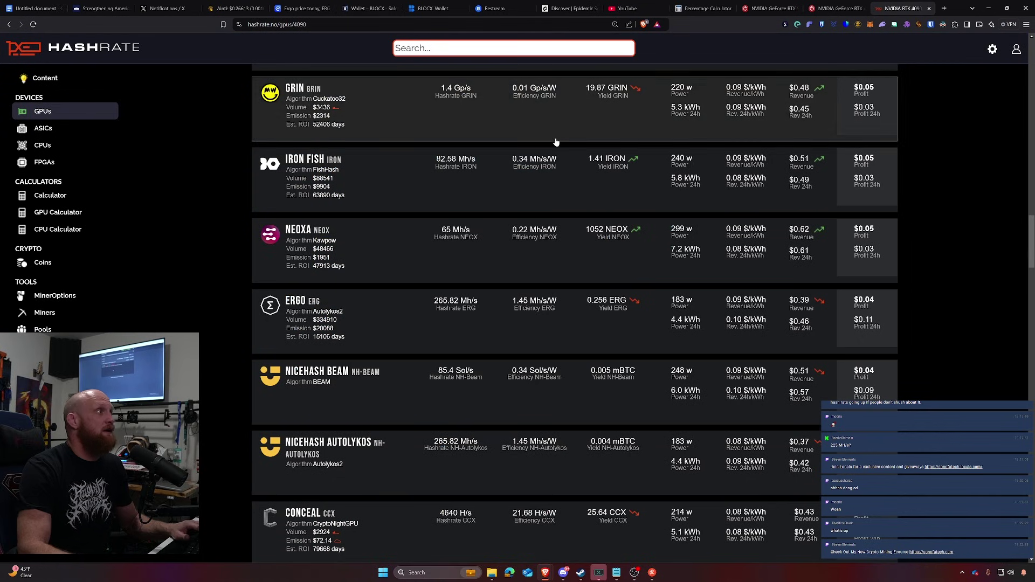
left_click(296, 308)
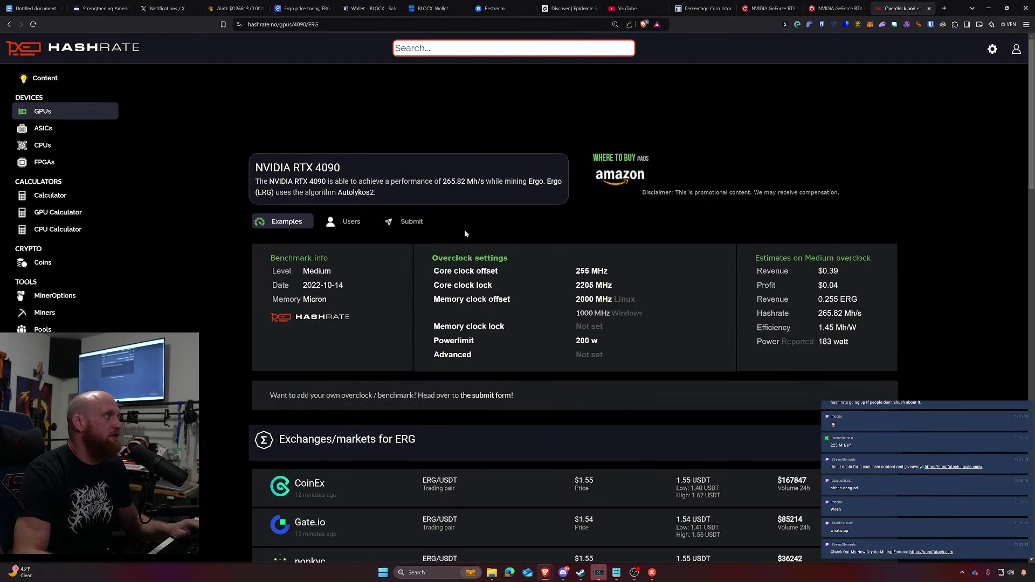
scroll(432, 224, "down", 5)
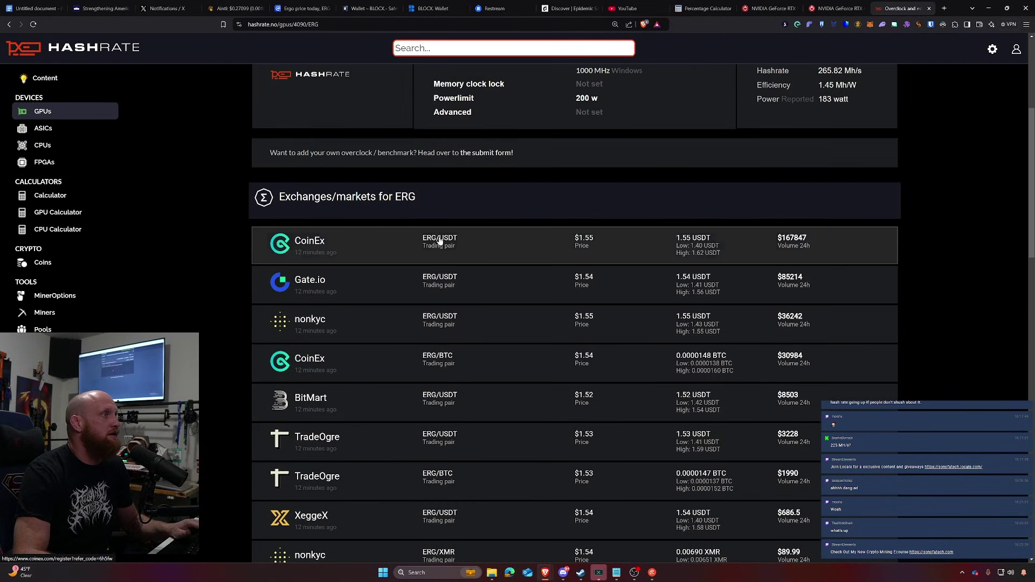
scroll(388, 234, "up", 5)
left_click(51, 212)
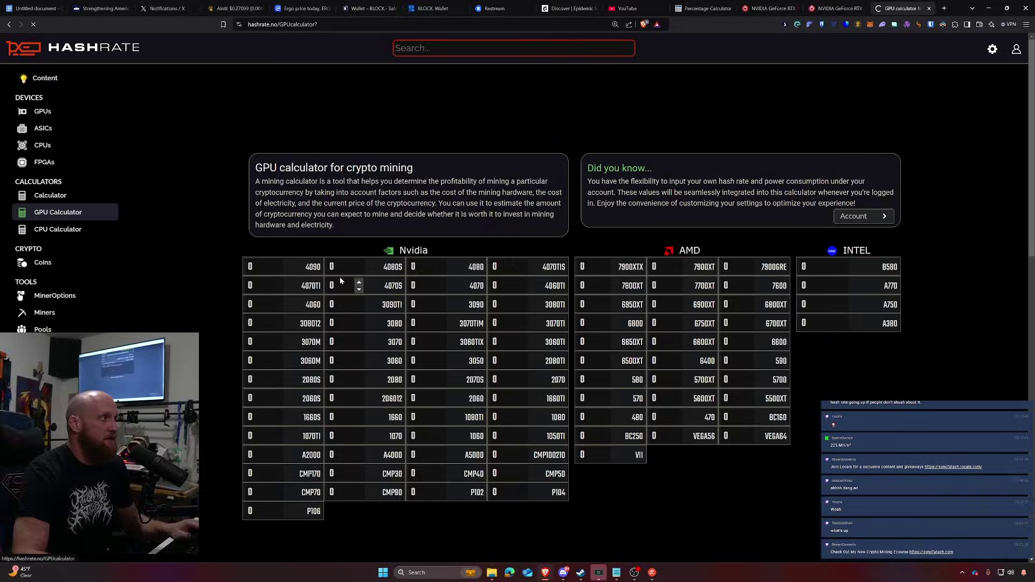
Step: In the coin mining calculator, enter ERG at 469 Mh/s and 232 W
left_click(50, 196)
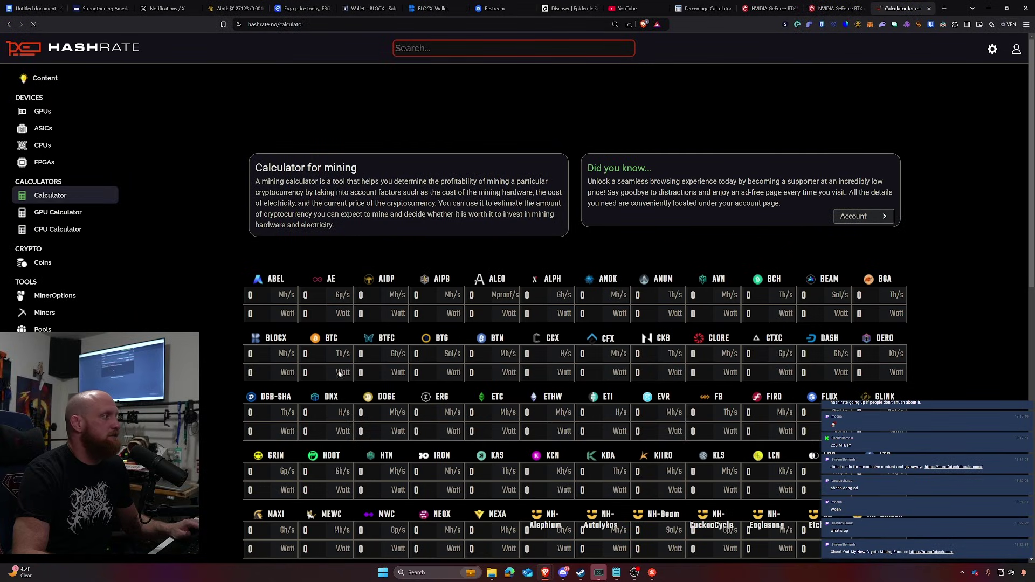
scroll(575, 313, "down", 1)
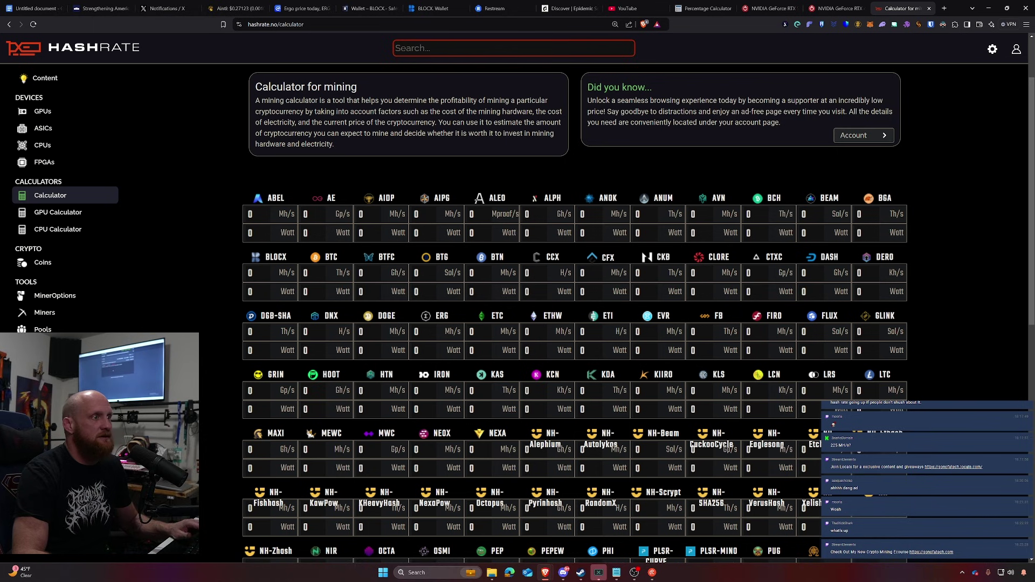
left_click(423, 332)
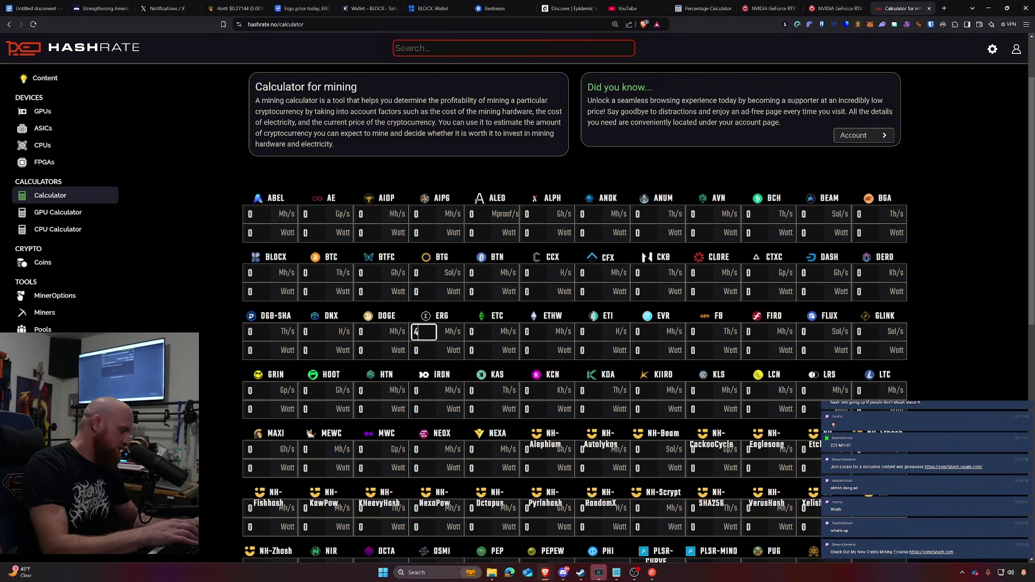
type("469")
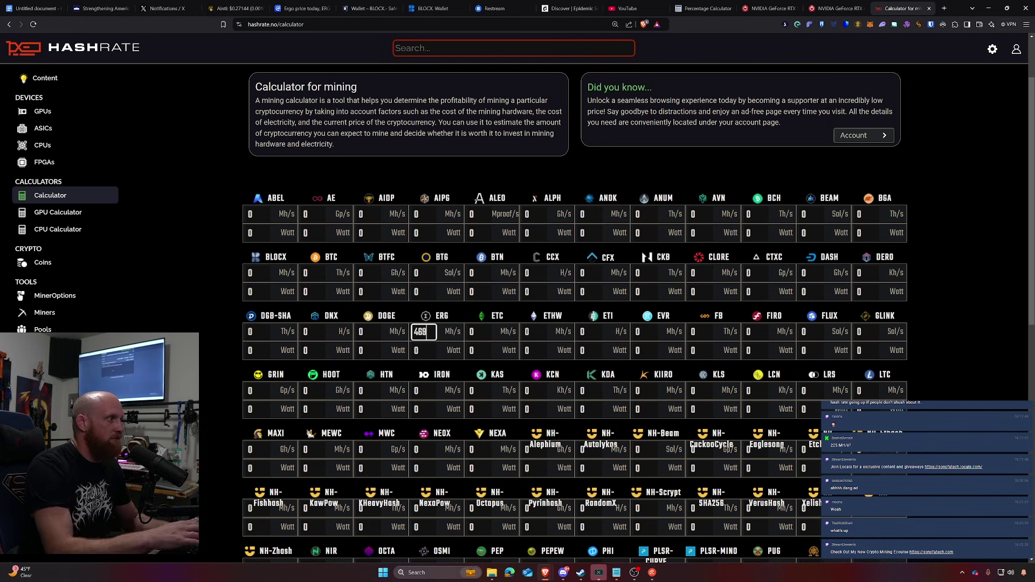
key("Tab")
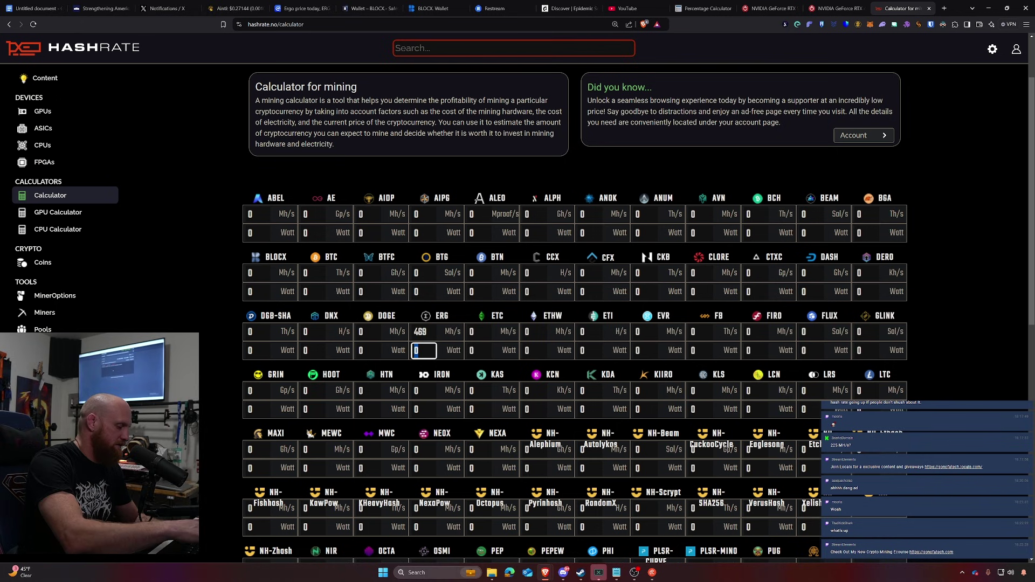
type("232")
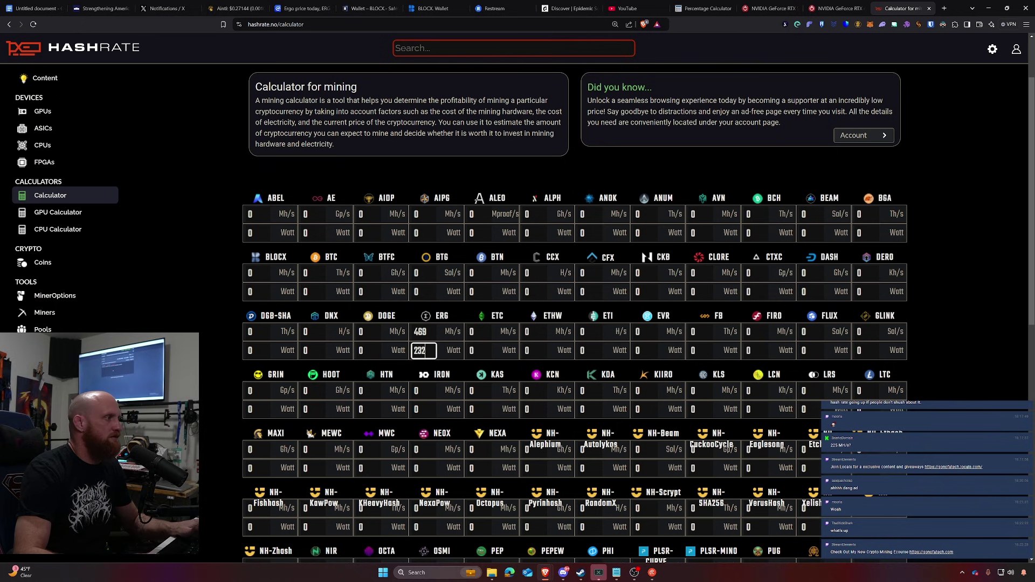
key("Return")
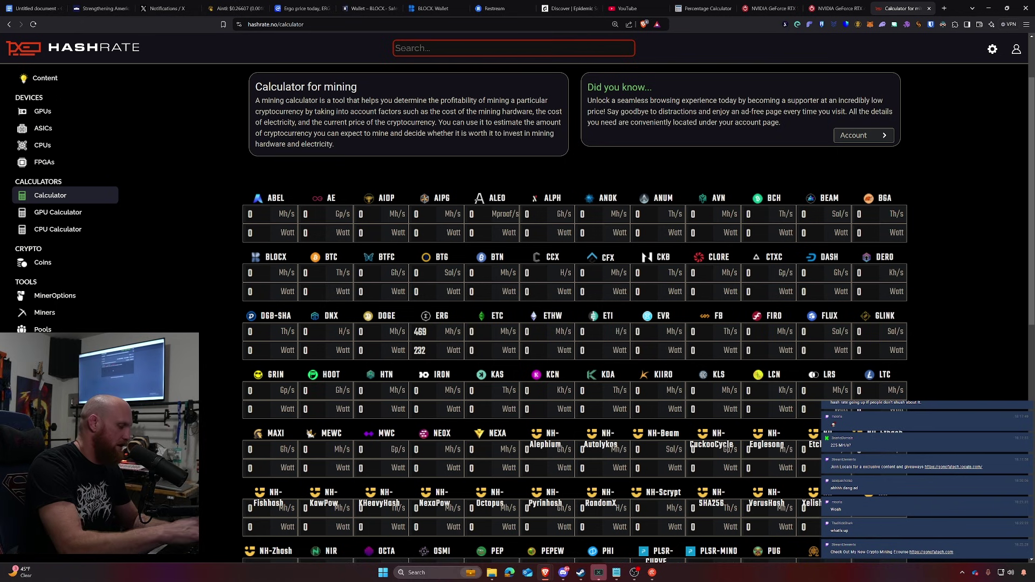
Step: Change ERG power to 183 W and recalculate: $0.70 revenue, $0.35 cost, $0.35 profit
scroll(574, 312, "down", 6)
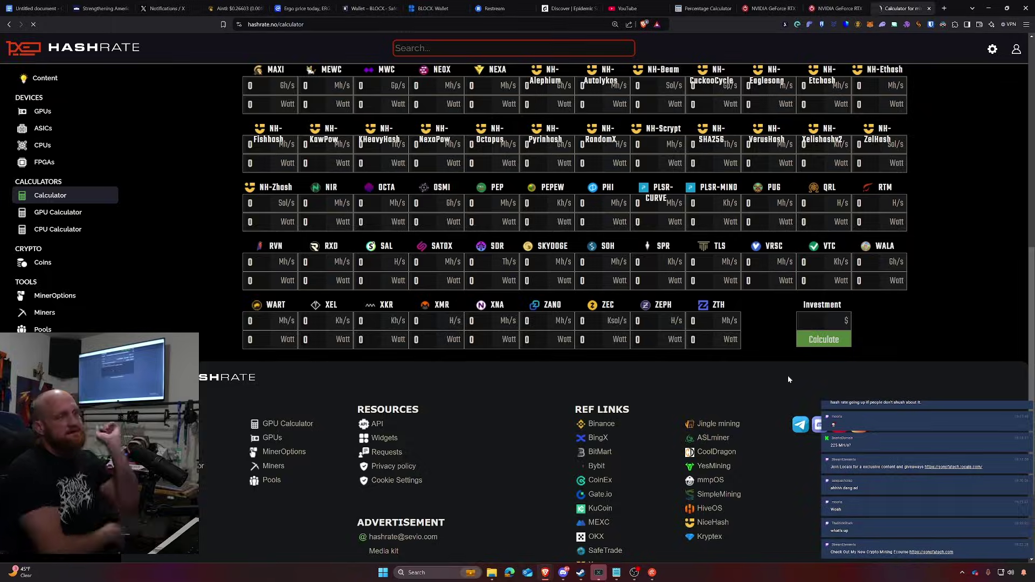
scroll(787, 375, "down", 12)
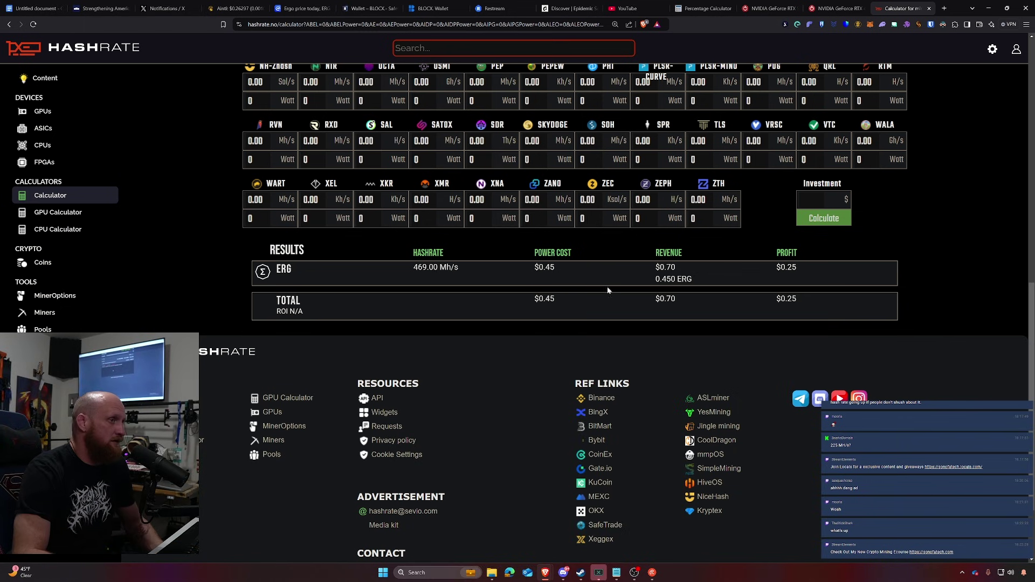
scroll(671, 293, "up", 1)
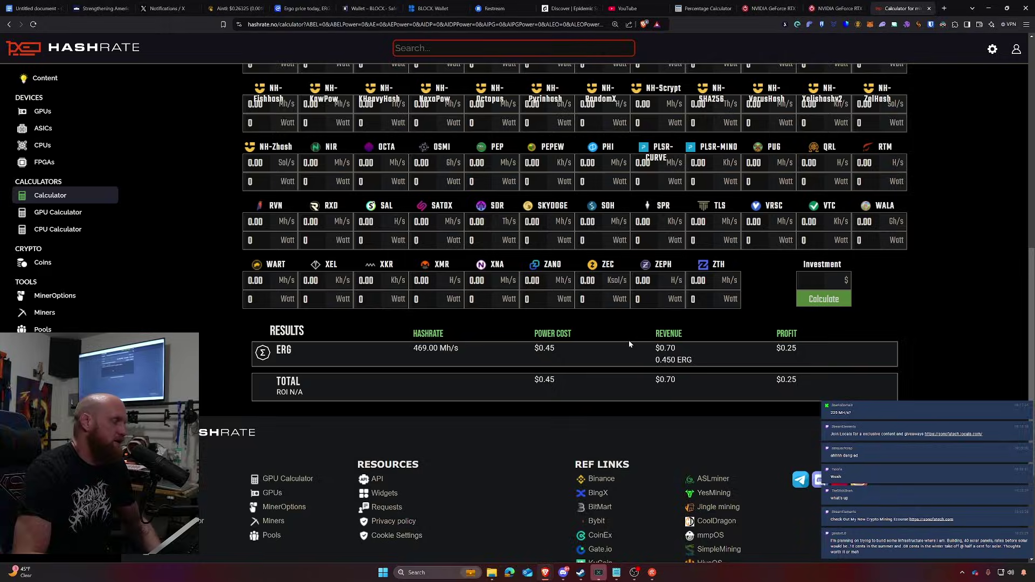
scroll(609, 338, "up", 4)
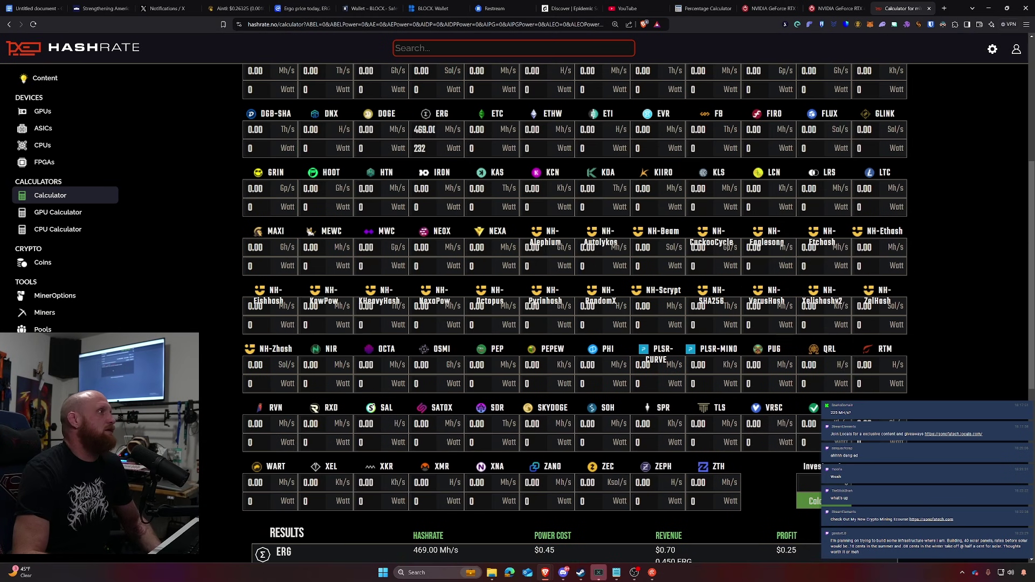
double_click(423, 149)
type("1")
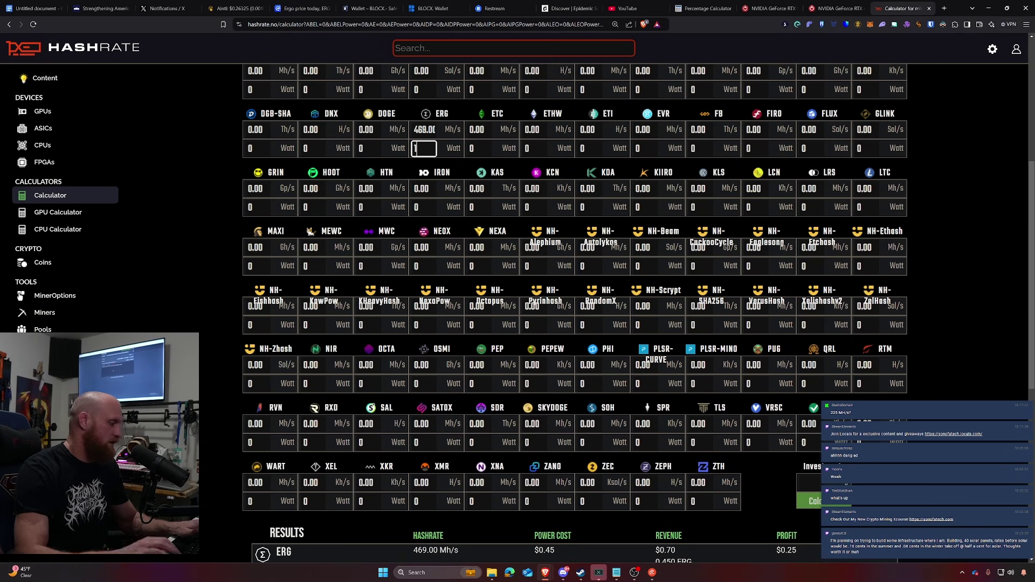
type("83")
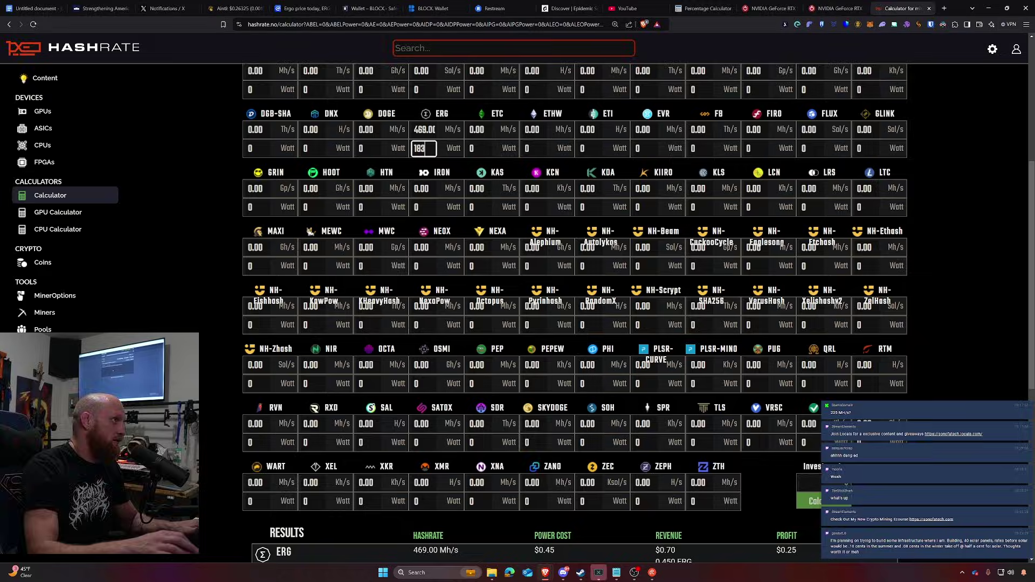
left_click(811, 505)
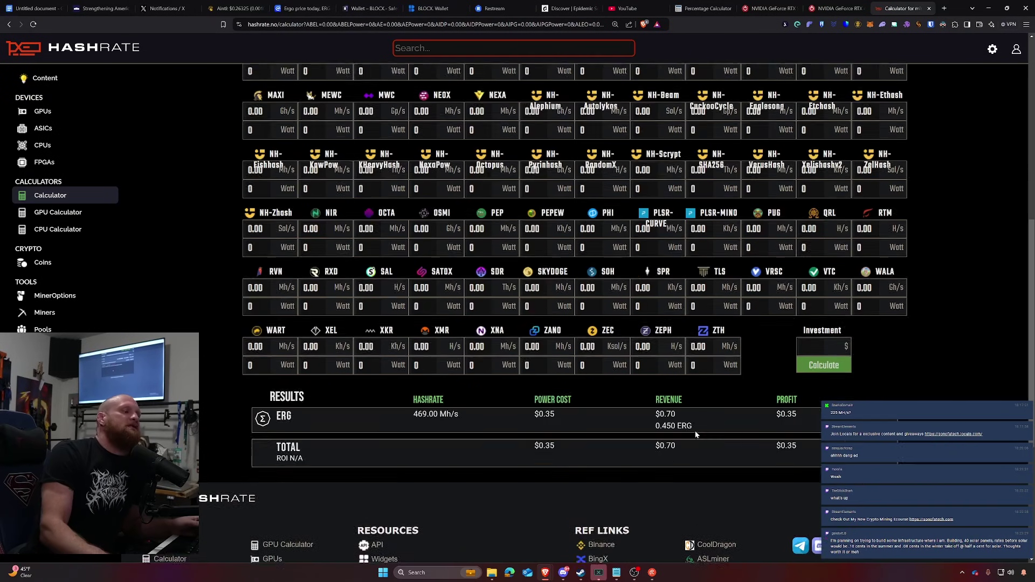